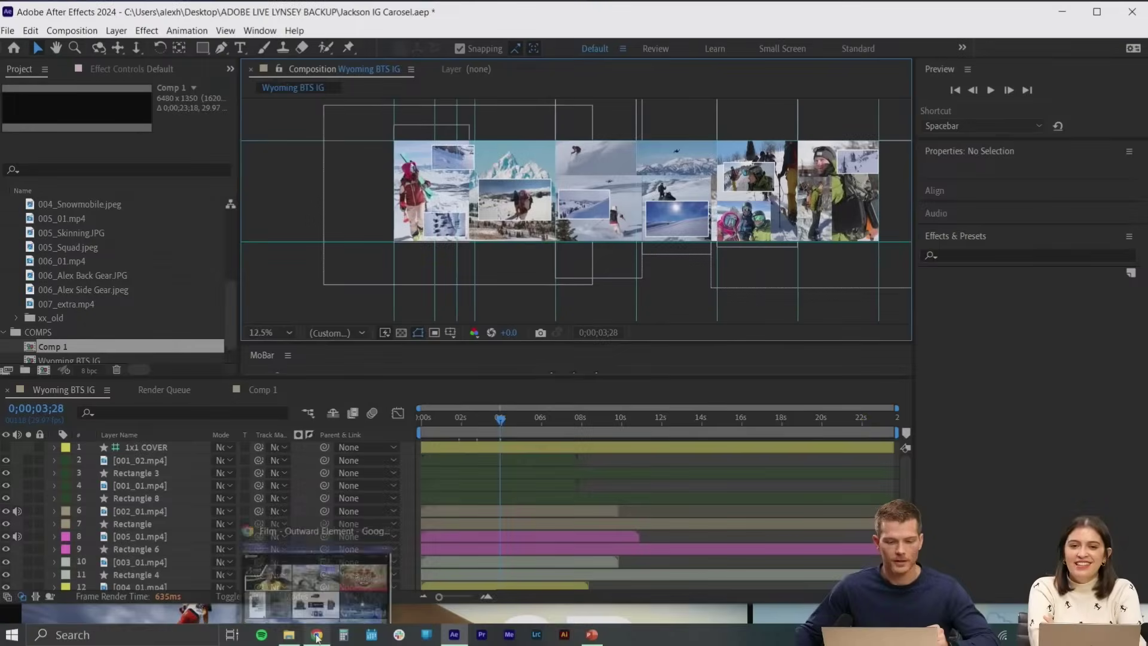
Switch to Adobe Express in Chrome and open the Outward Element folder
click(314, 571)
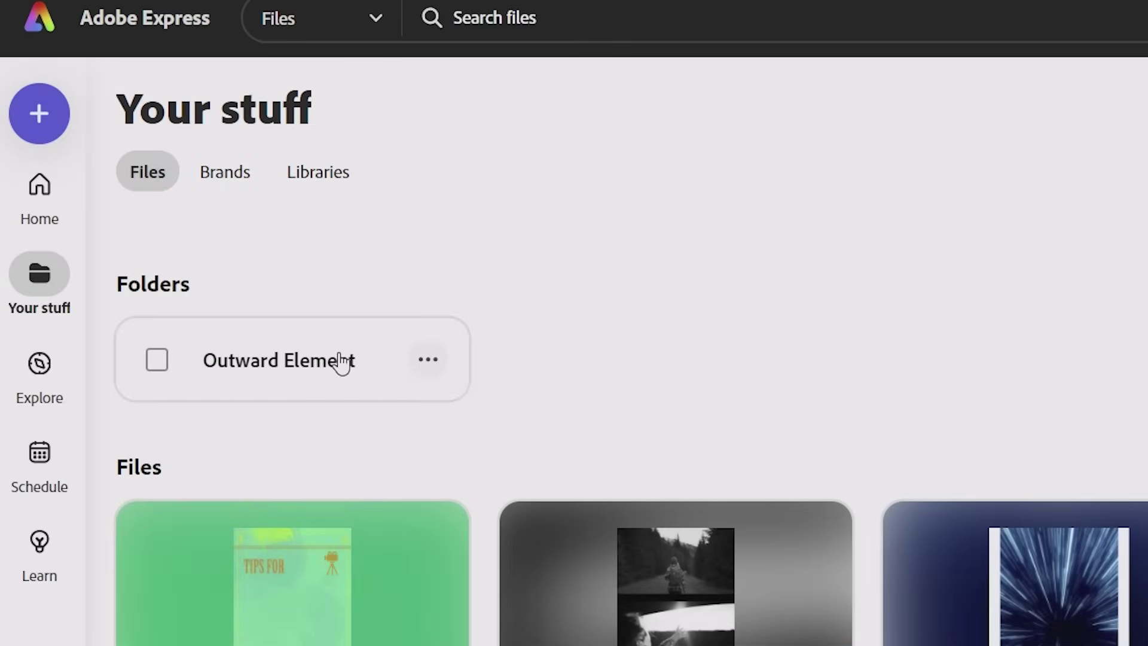
click(274, 374)
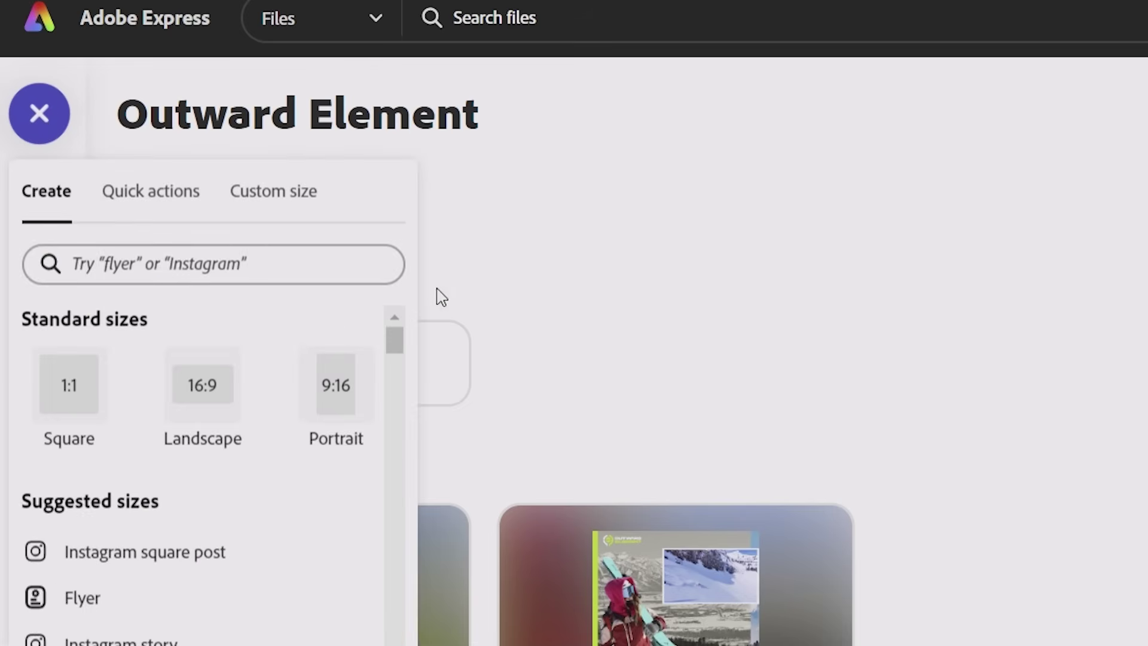
Start an Instagram square post and resize it to a 1080 x 1350 px portrait page
click(141, 561)
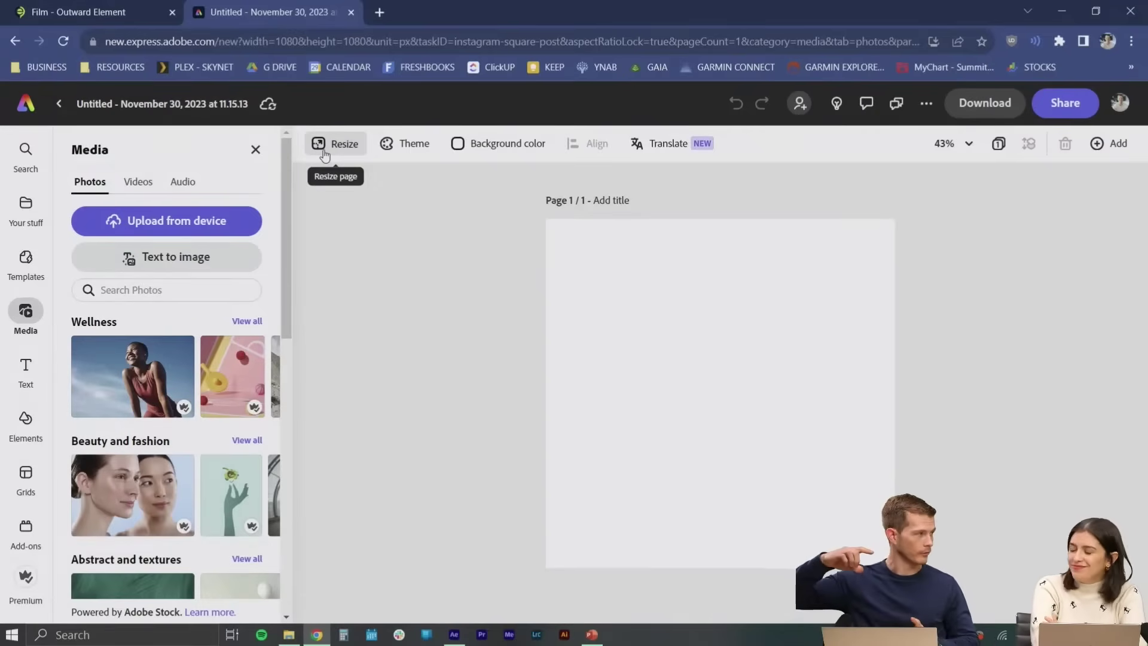
click(324, 155)
click(152, 258)
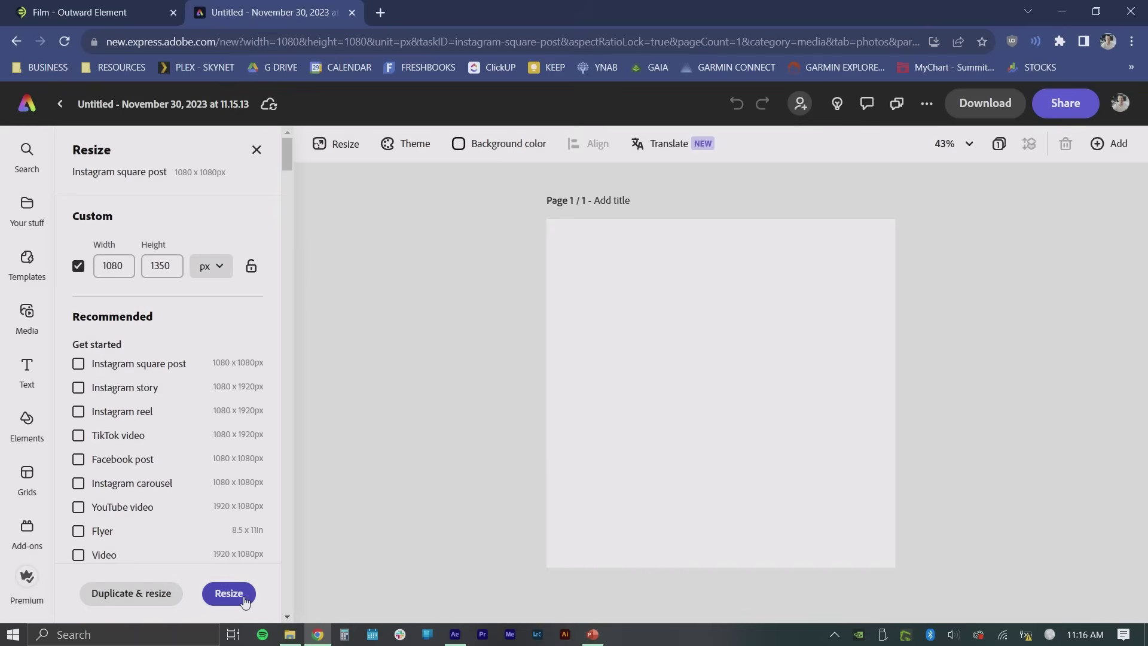
click(229, 593)
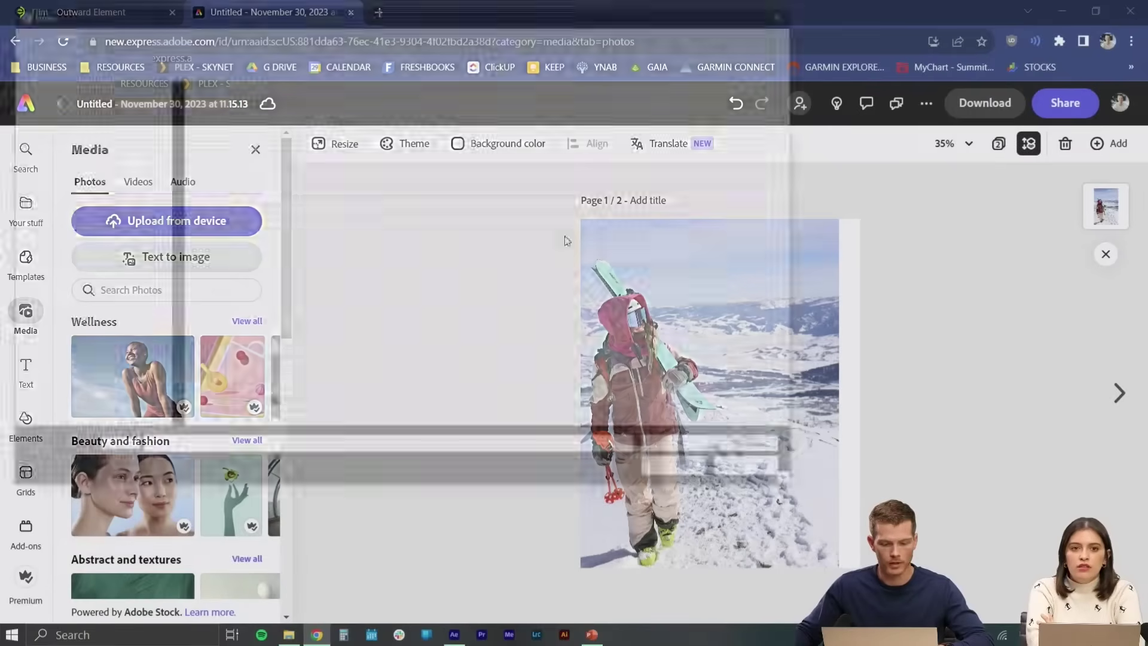
Insert the snow clips 001_01.mp4 and 001_02.mp4 into the design
click(268, 110)
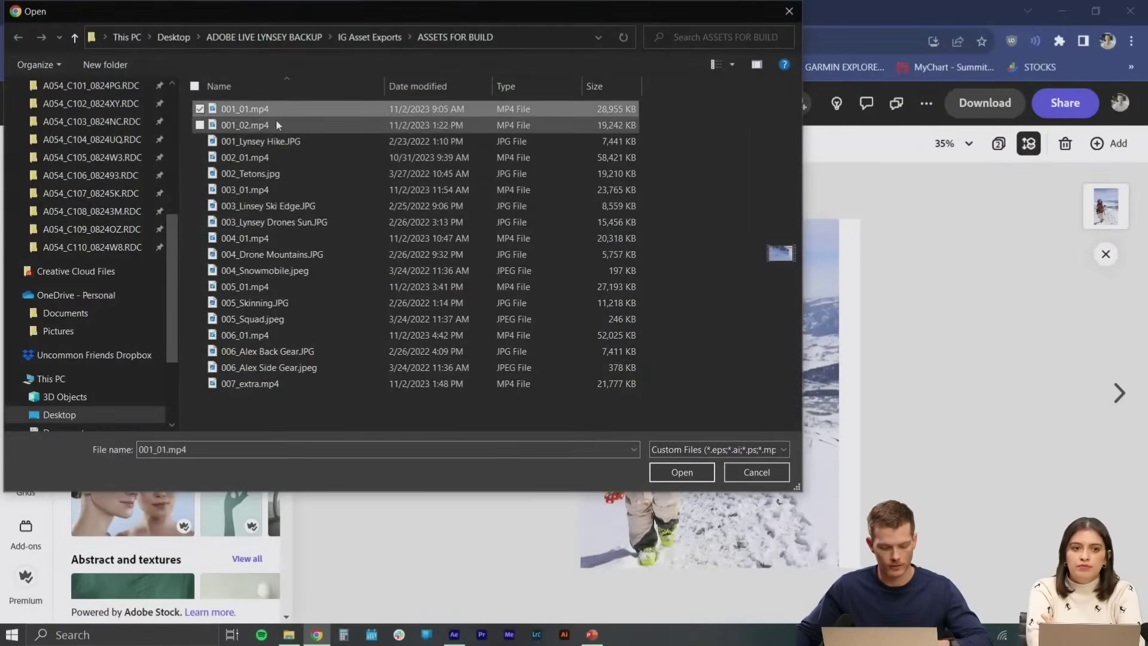
ctrl+click(278, 123)
click(683, 476)
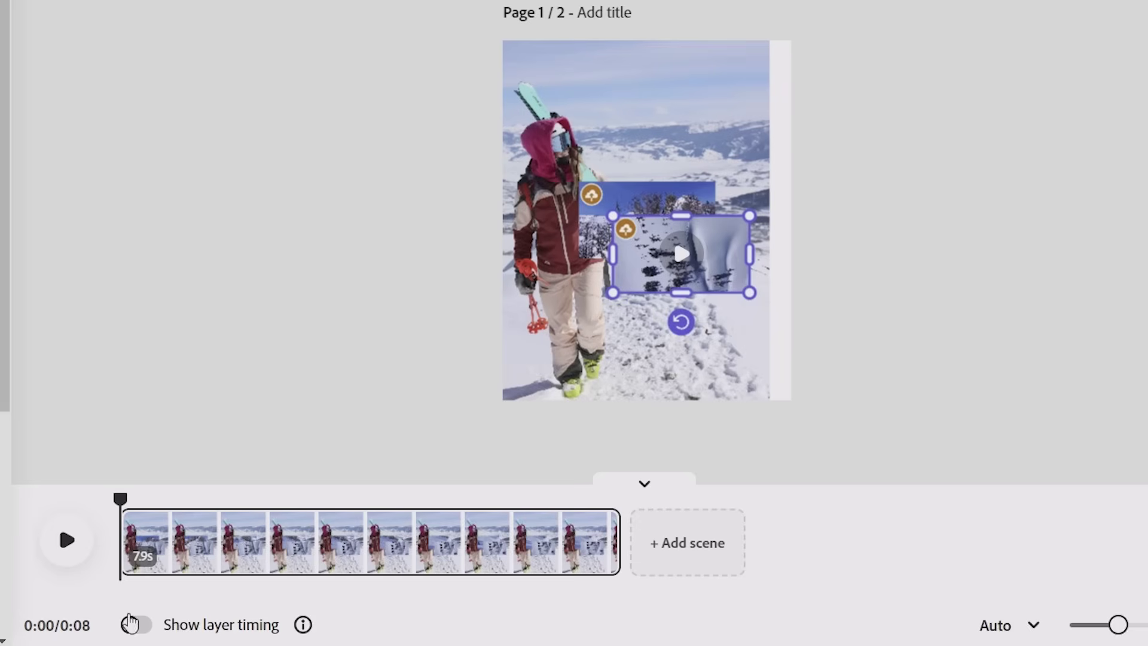
Show layer timing in the timeline and select the clip layers in the Layers panel
click(134, 627)
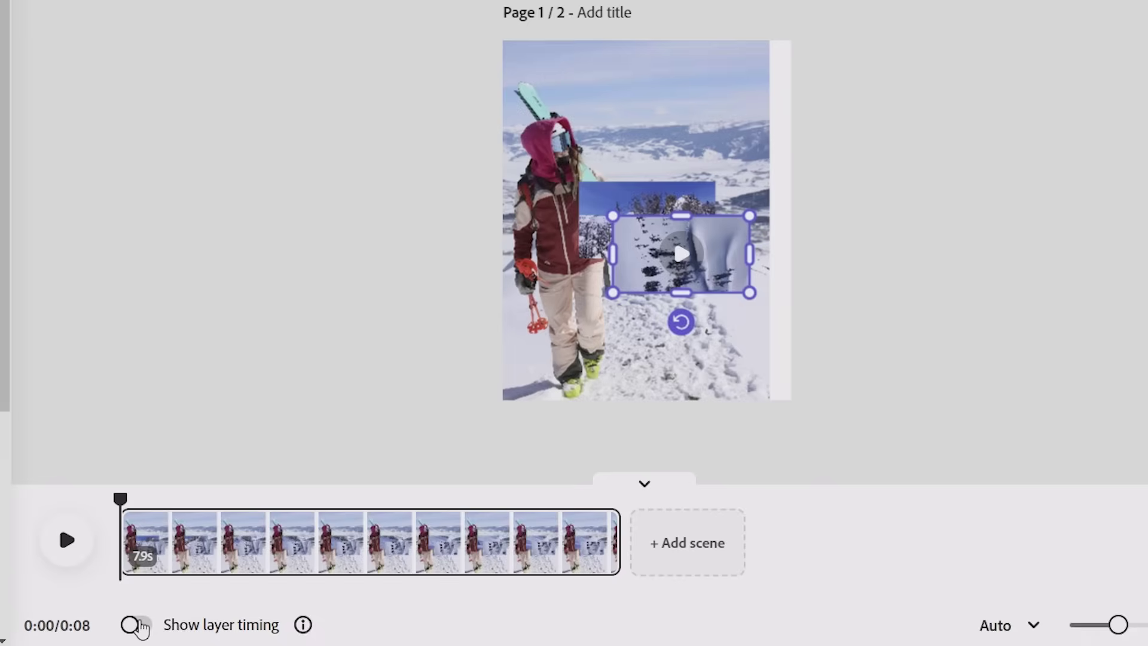
click(140, 626)
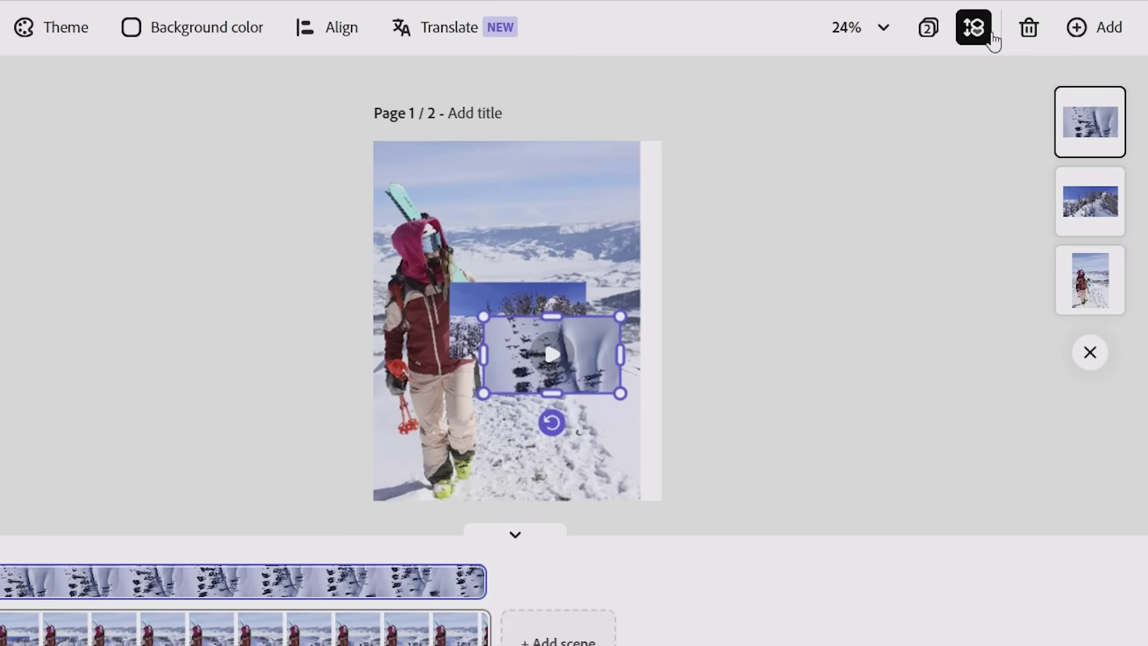
click(974, 27)
click(976, 29)
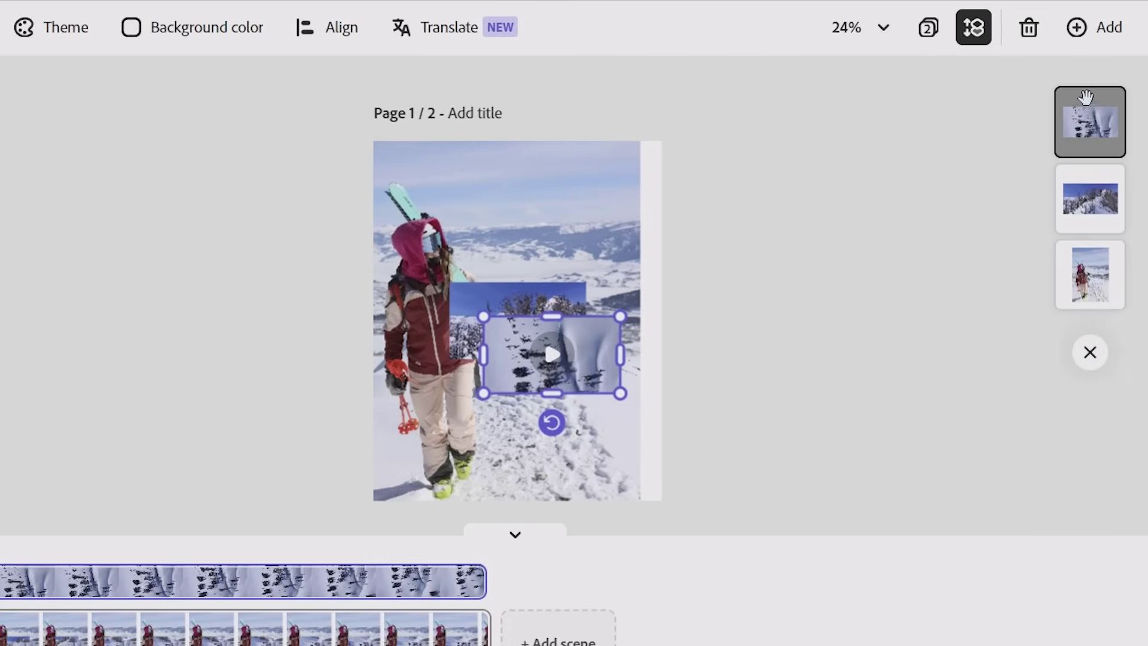
click(1100, 218)
click(1094, 257)
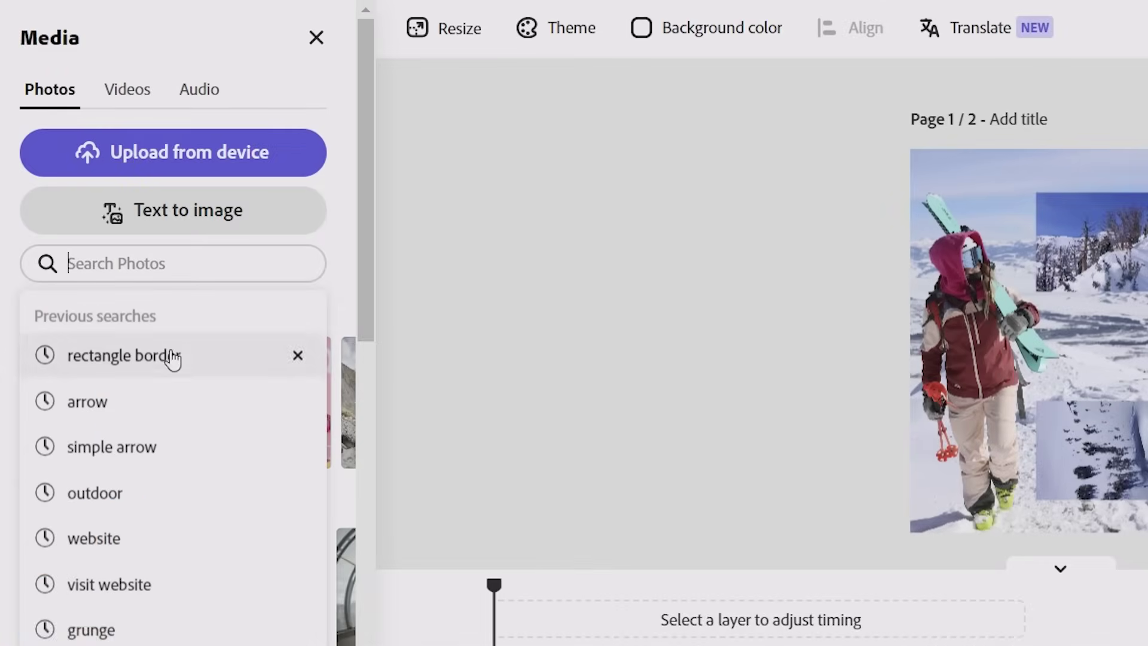
Search the stock media for 'rectangle border' and browse the results
click(172, 356)
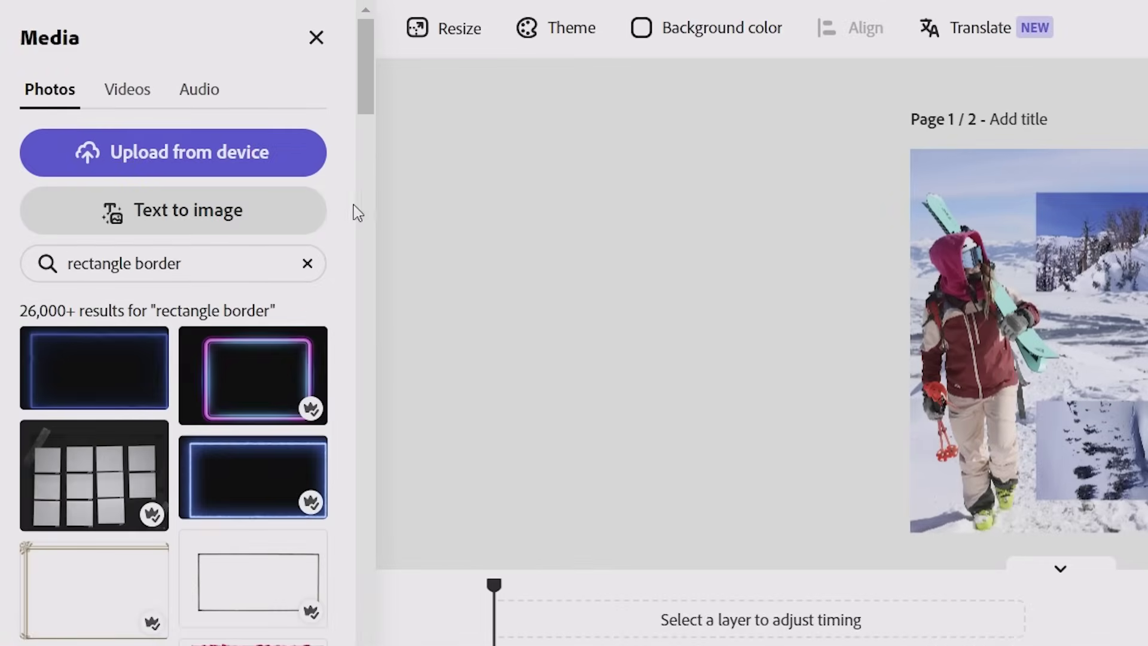
scroll(210, 549, down, 4)
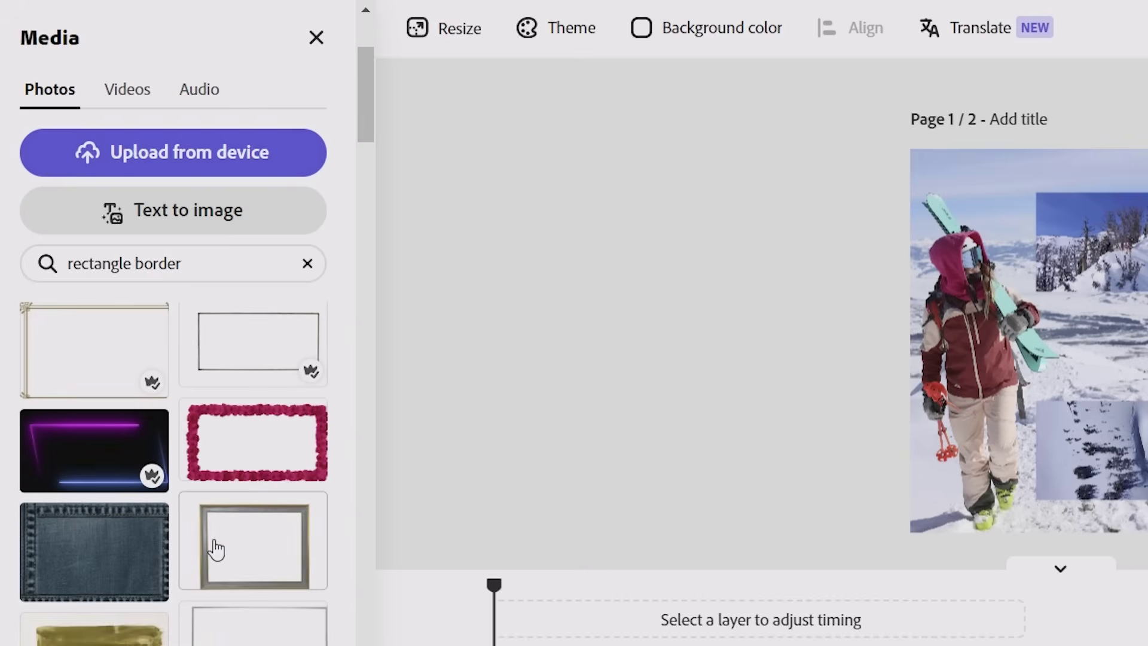
scroll(173, 472, down, 3)
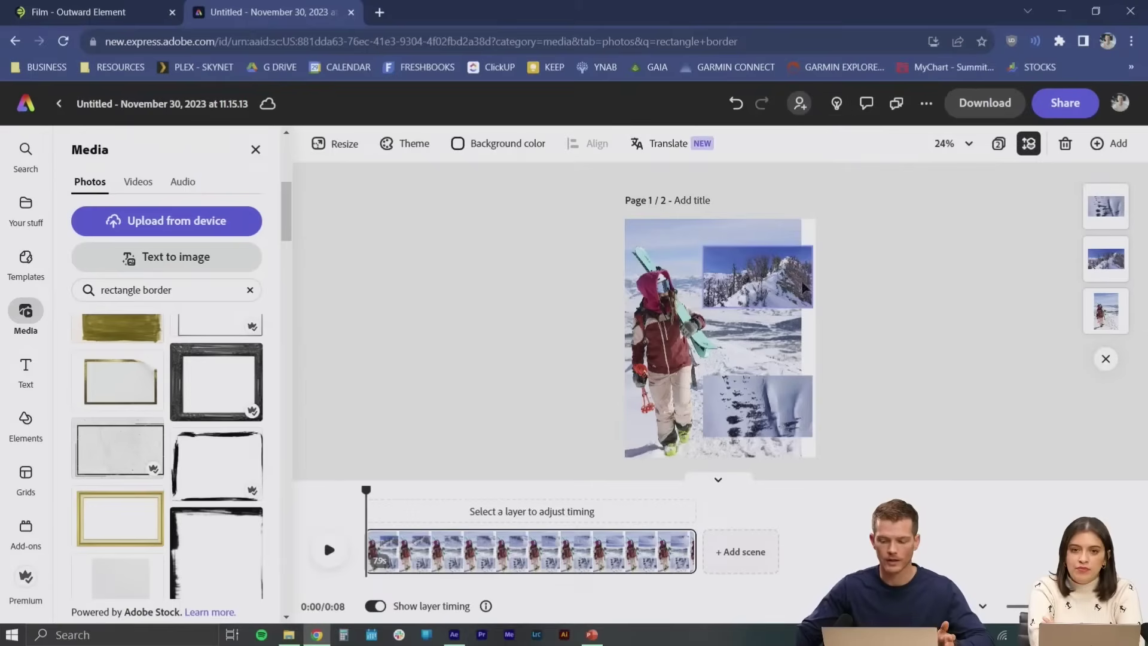
Duplicate the mountain clip and snap the copy to the page's top-right edge
right_click(783, 272)
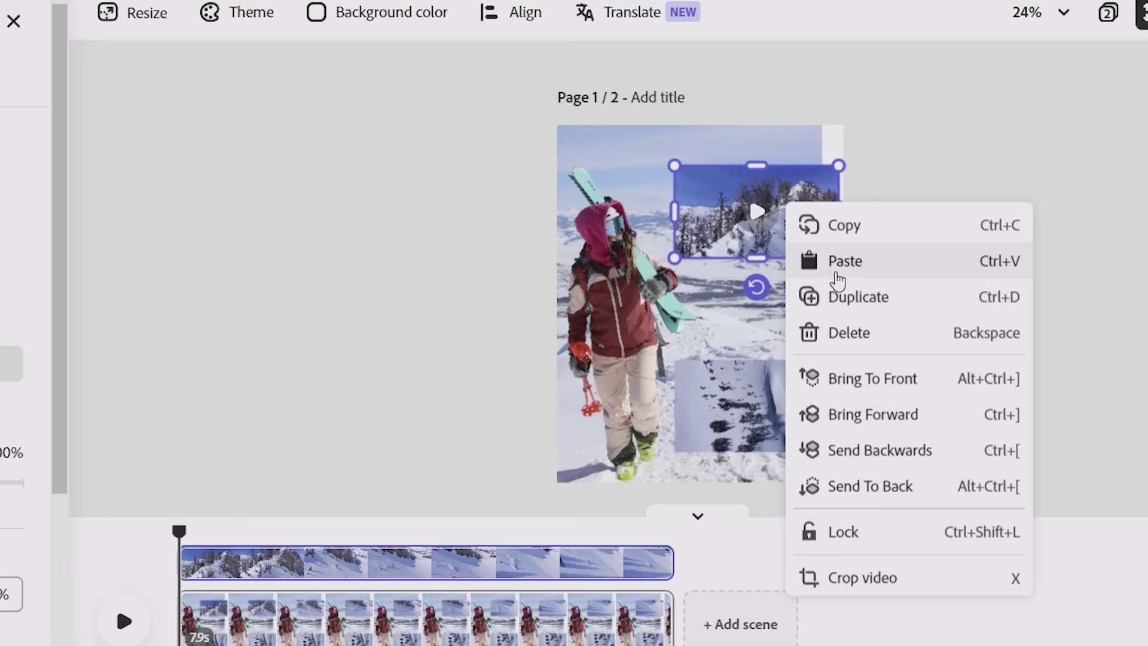
click(823, 339)
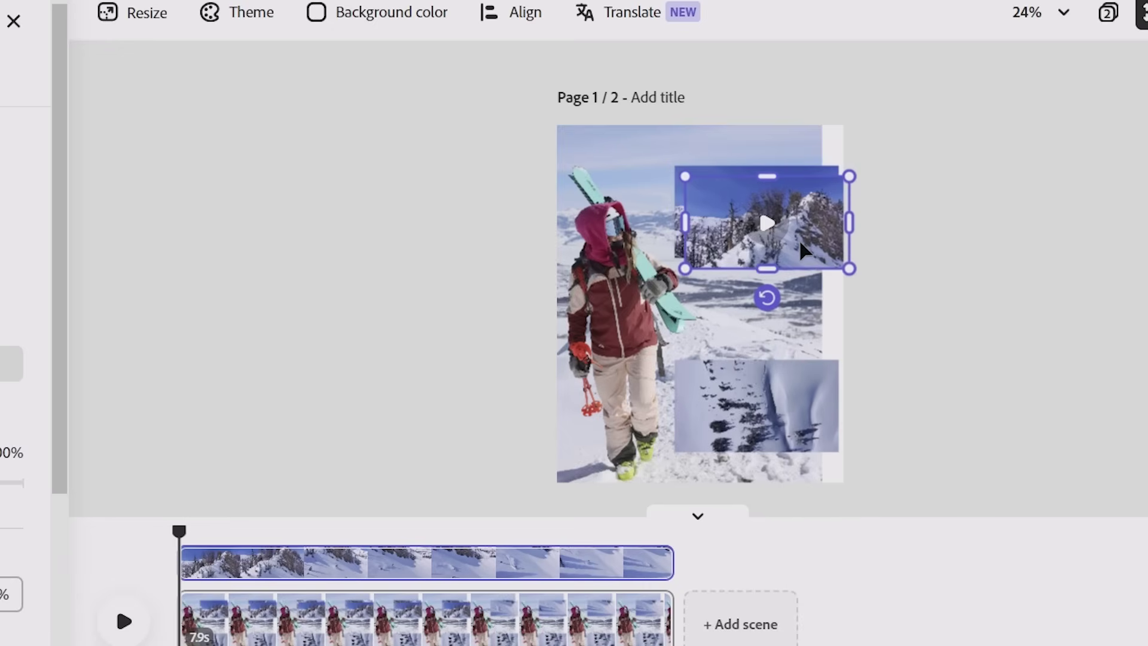
drag(799, 239, 788, 230)
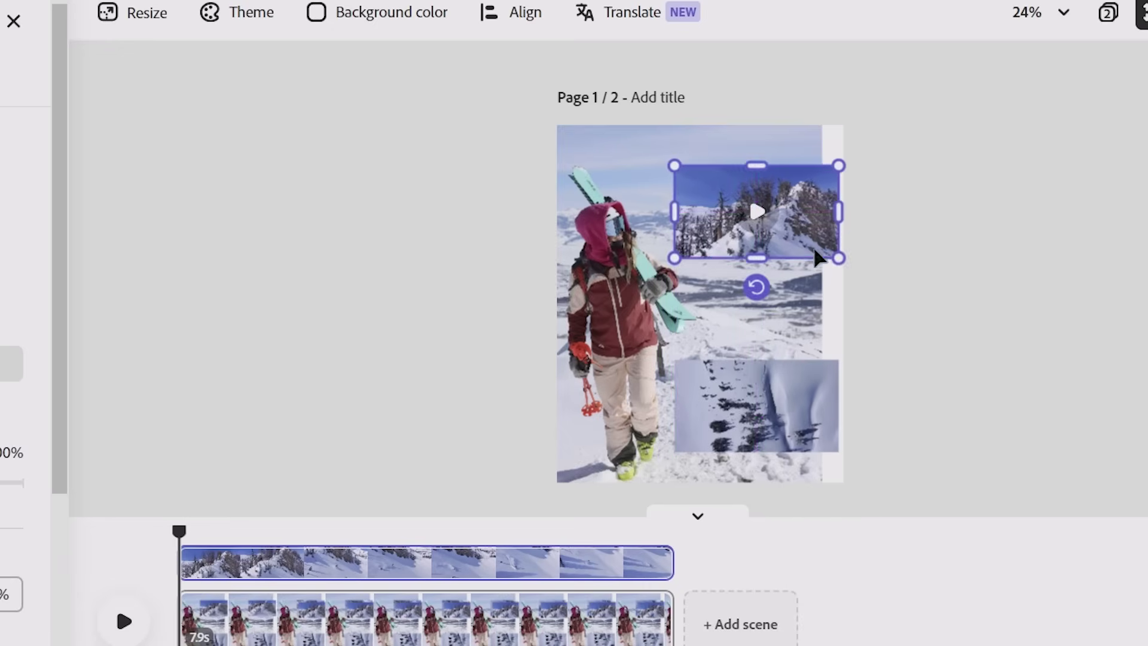
Tint the mountain-clip copy white with Duotone and layer it behind the clip as a frame
scroll(0, 494, down, 4)
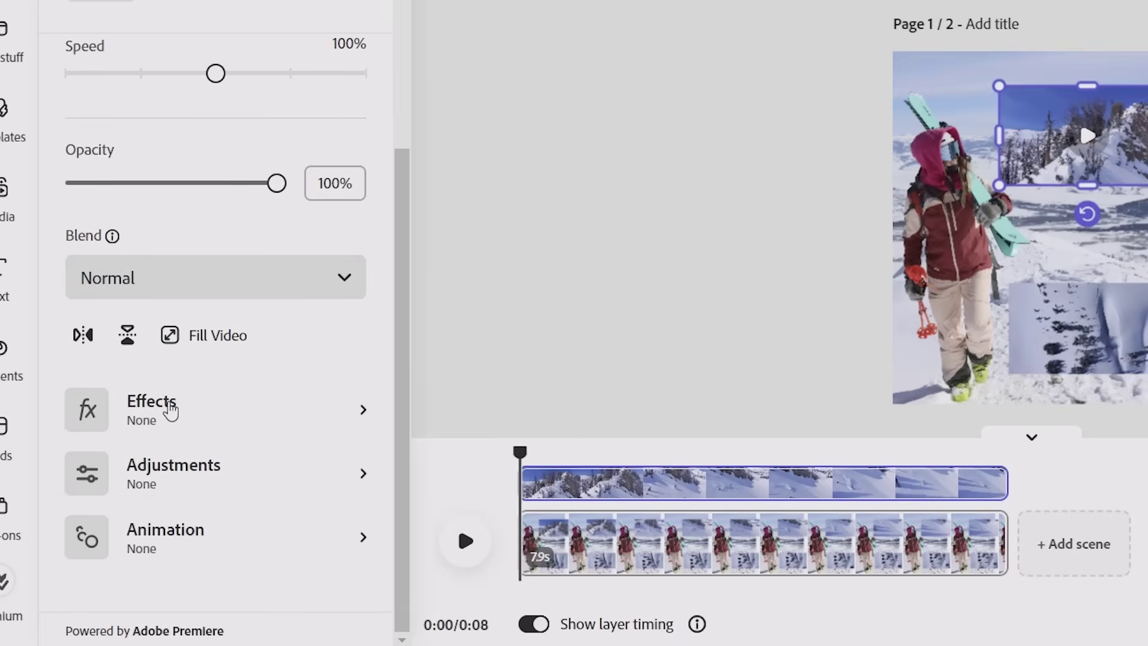
click(144, 403)
click(141, 402)
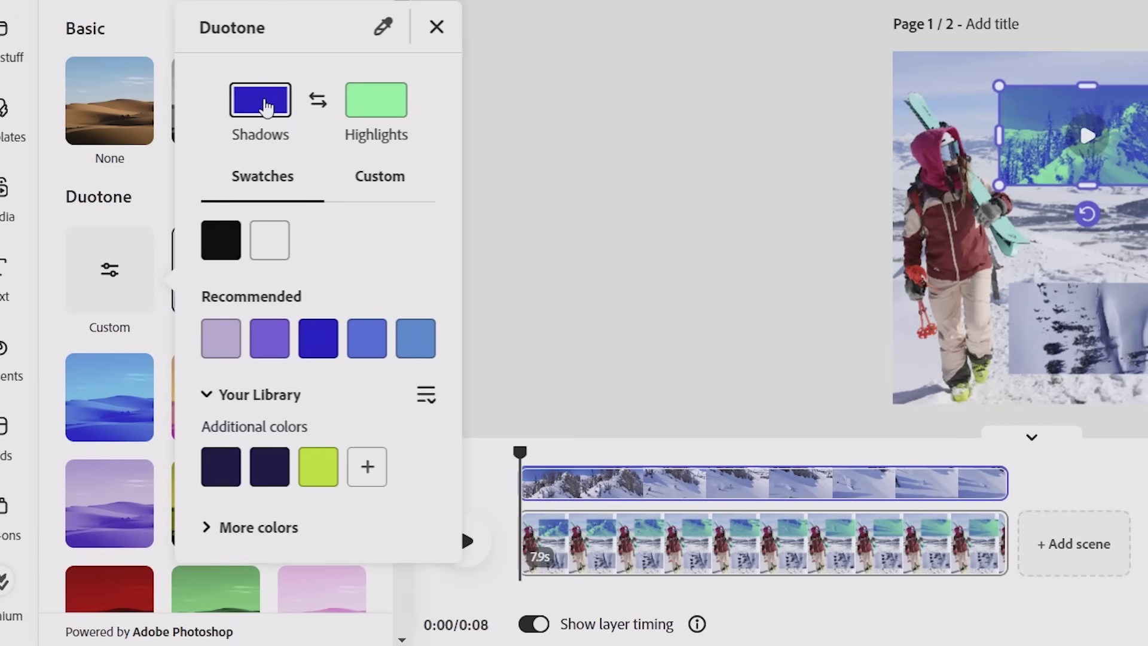
click(272, 242)
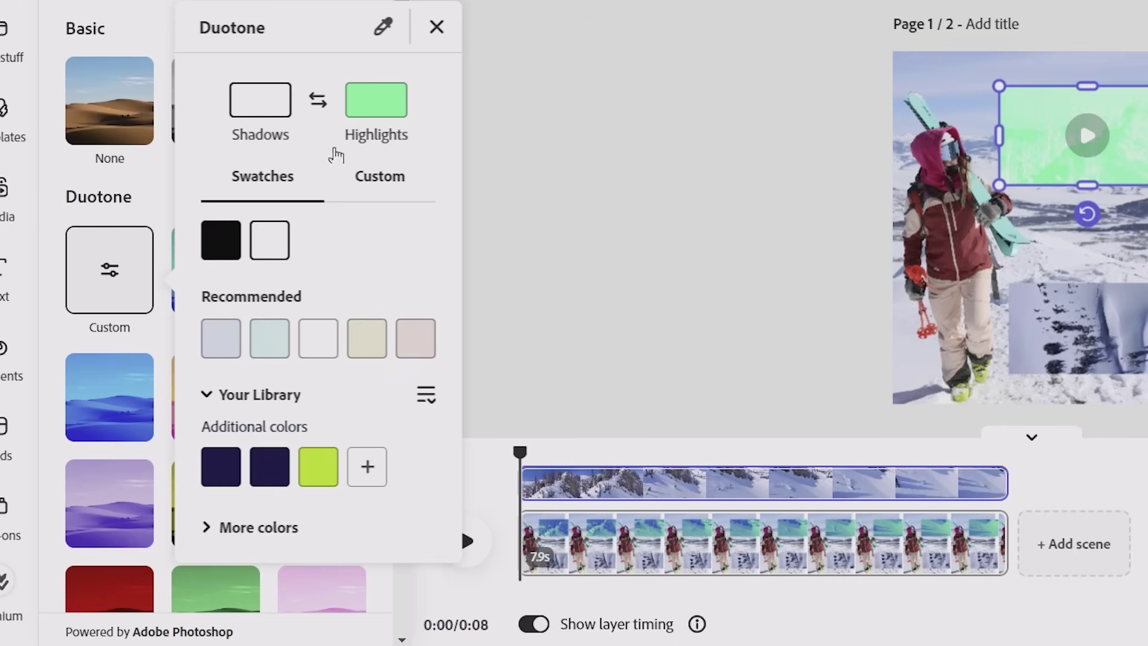
click(276, 240)
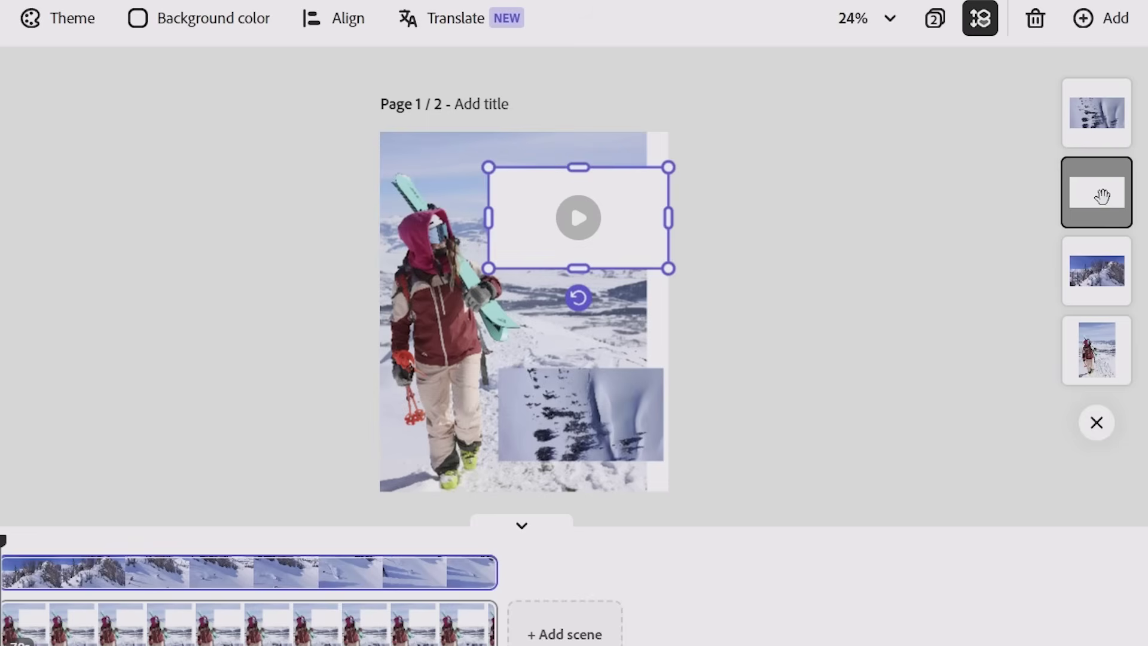
drag(1096, 192, 1113, 303)
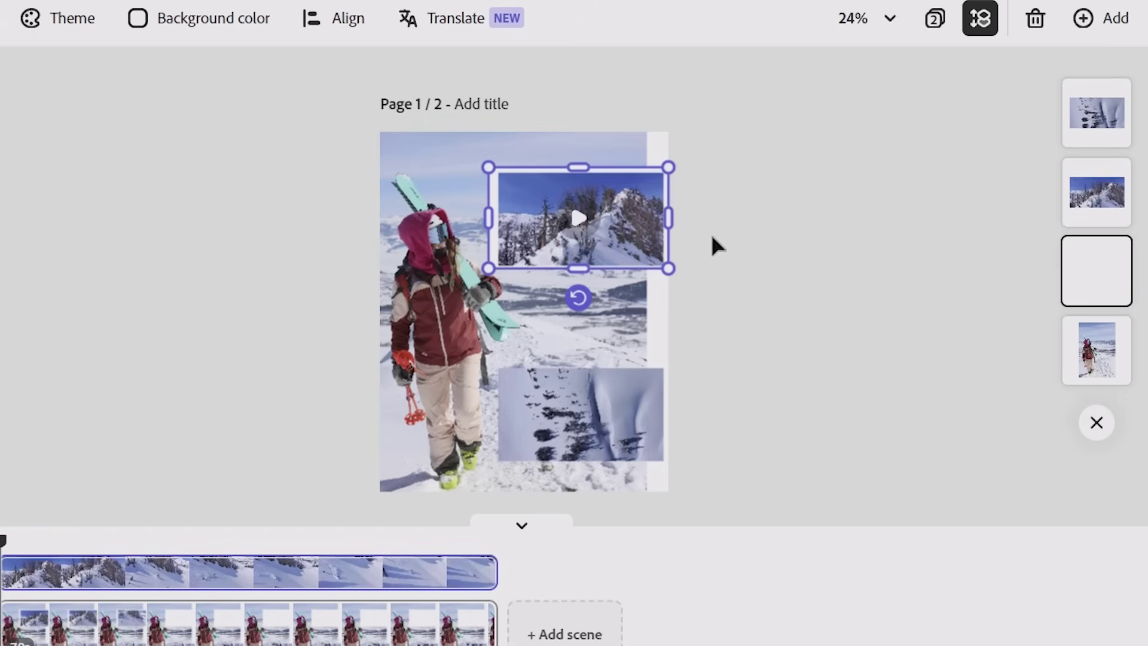
drag(639, 257, 630, 244)
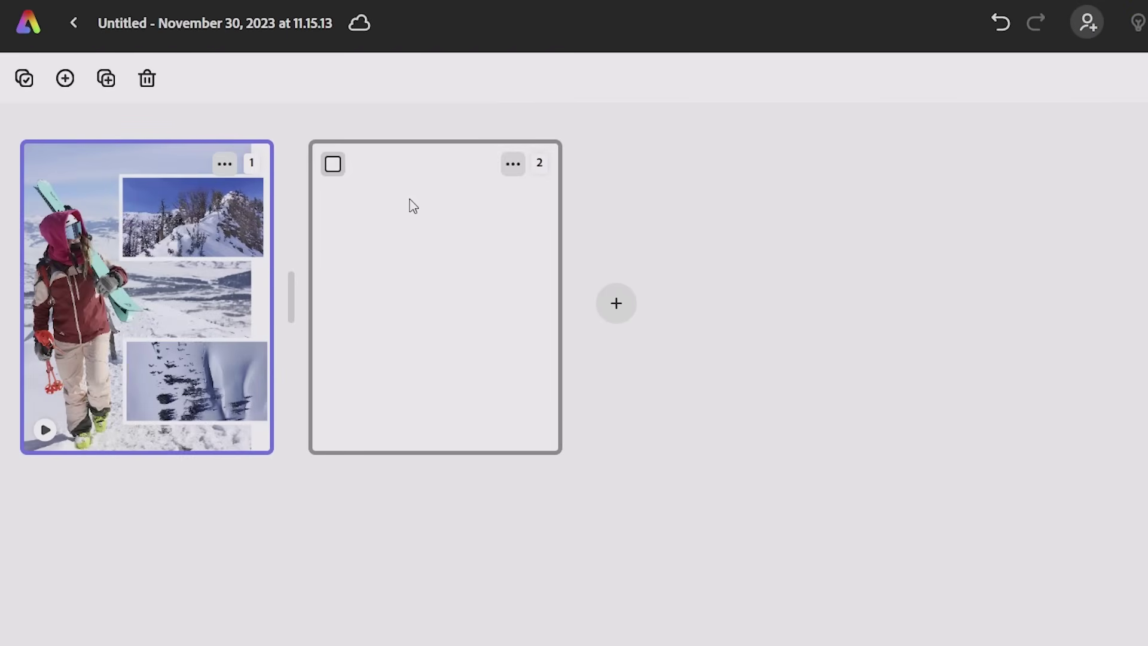
Upload the 002_Tetons.jpg photo onto page 2
click(418, 249)
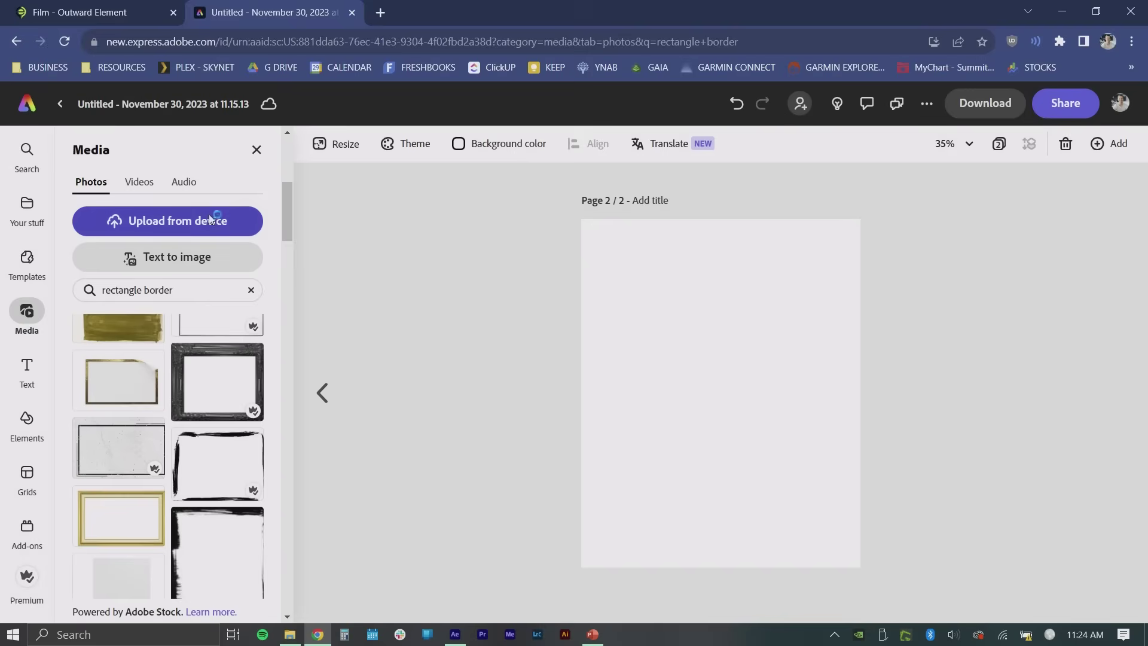
click(209, 220)
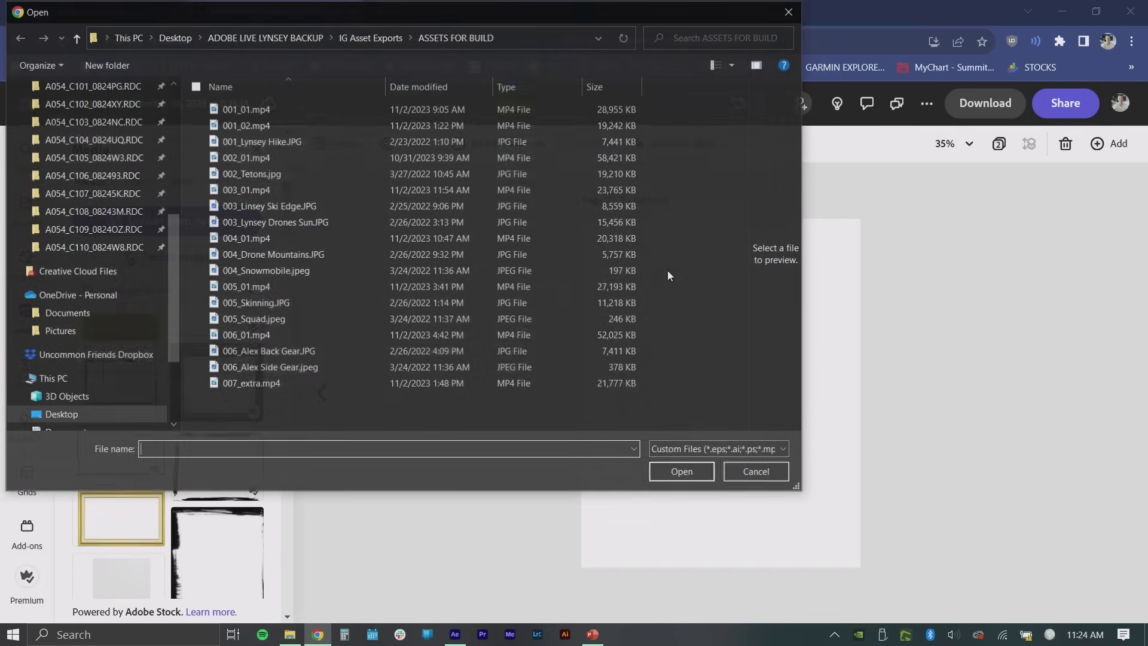
click(250, 173)
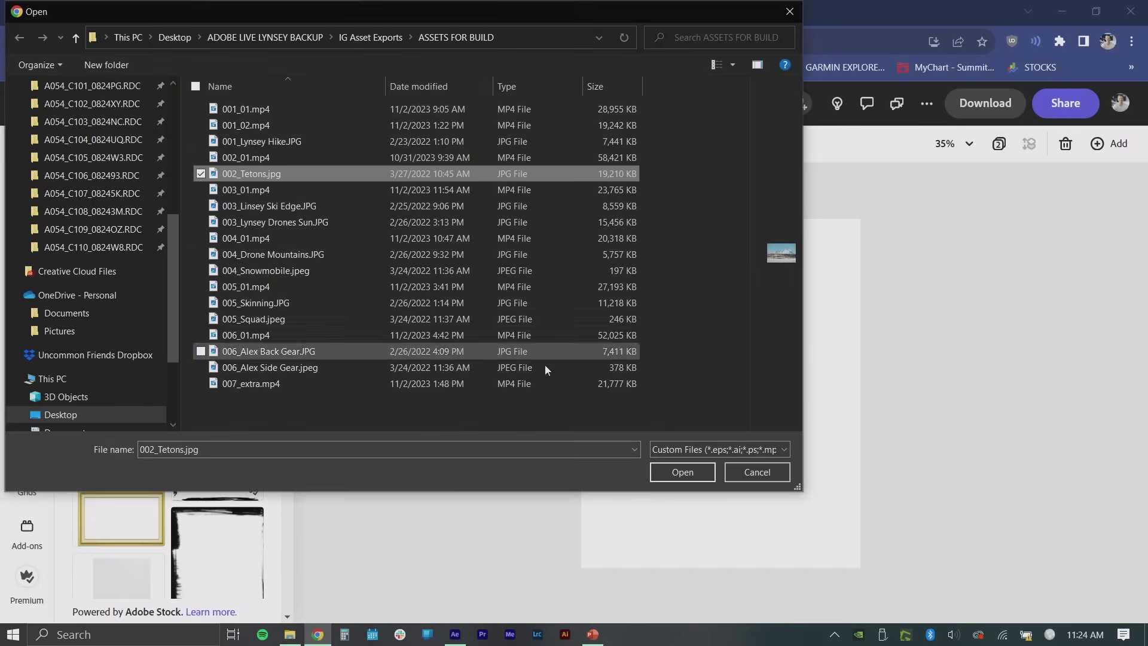
click(682, 472)
Duplicate page 2 and narrow the Tetons photo into a thin strip at the right edge
scroll(715, 345, down, 6)
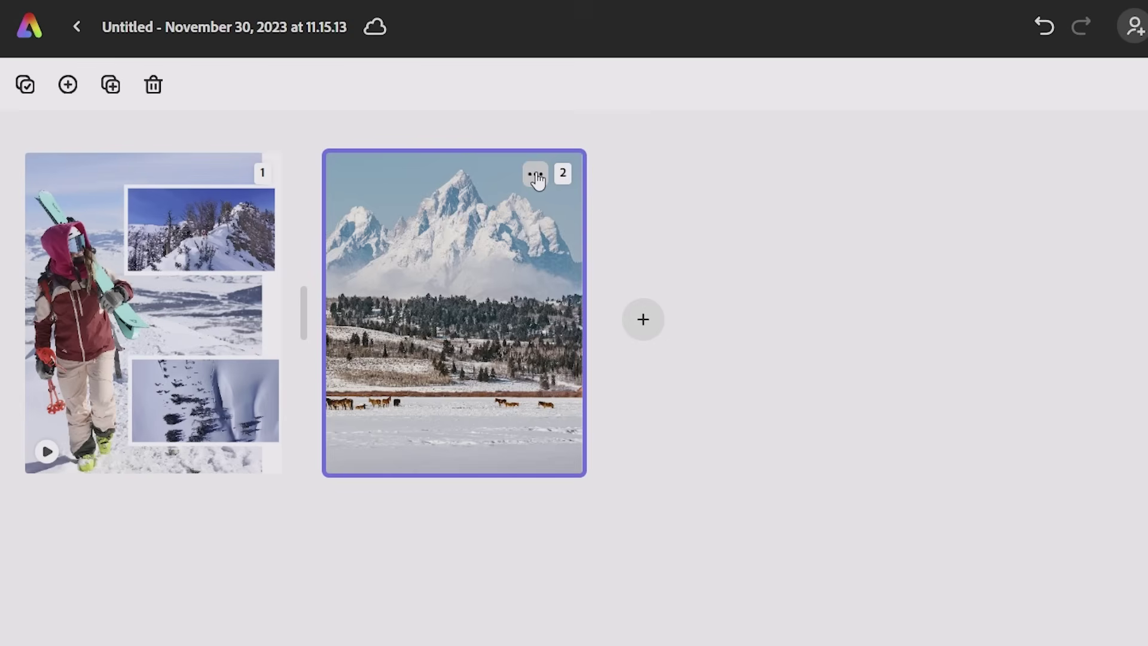
click(379, 206)
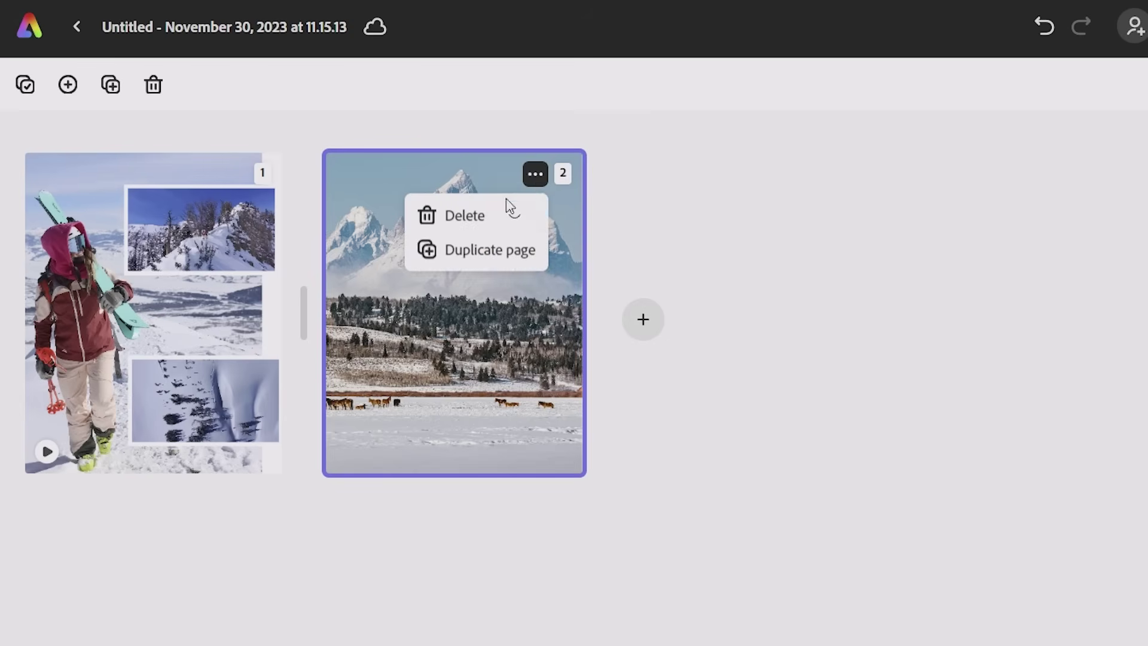
click(513, 262)
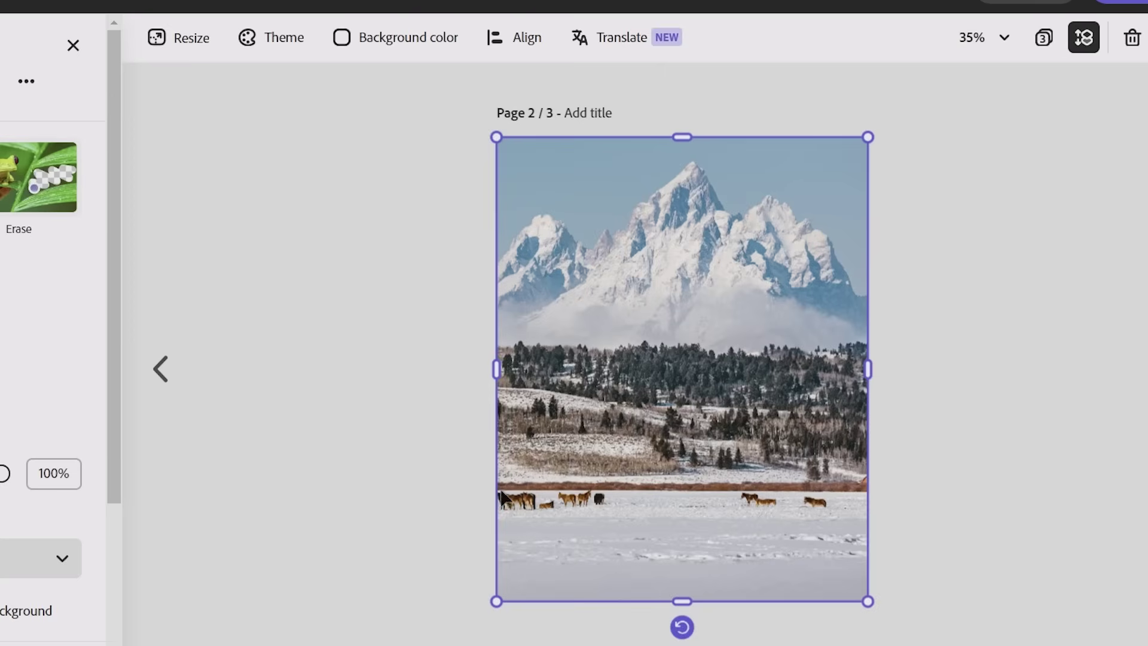
drag(497, 369, 459, 368)
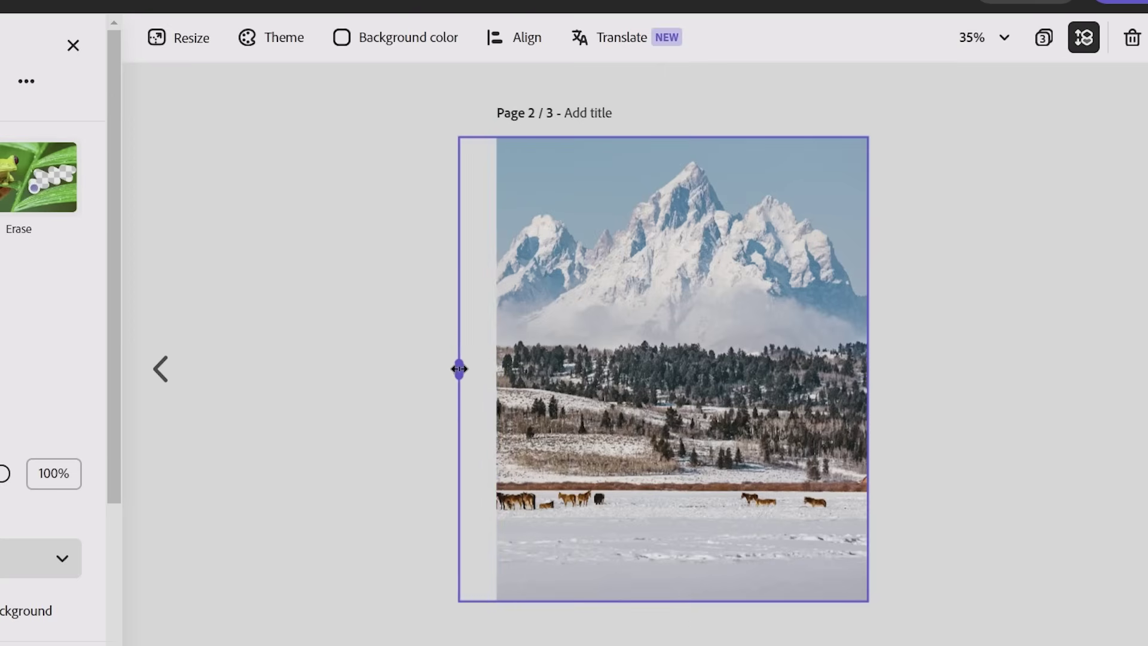
drag(867, 362, 861, 338)
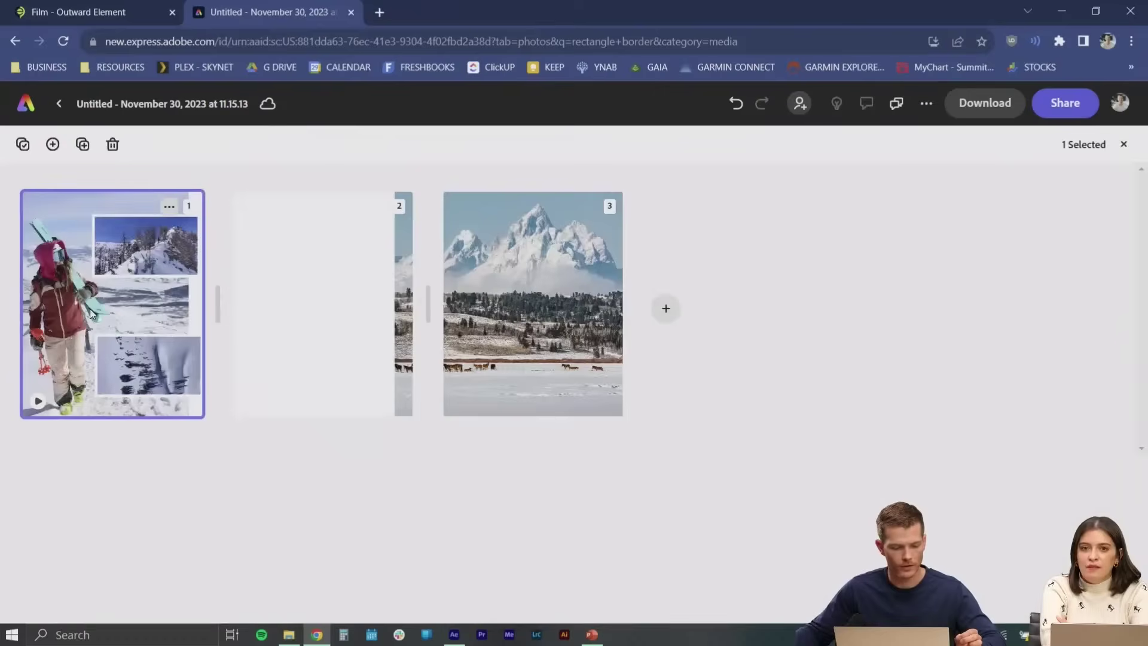
Paste the narrow Tetons strip onto page 1 along its right edge and select it
double_click(91, 312)
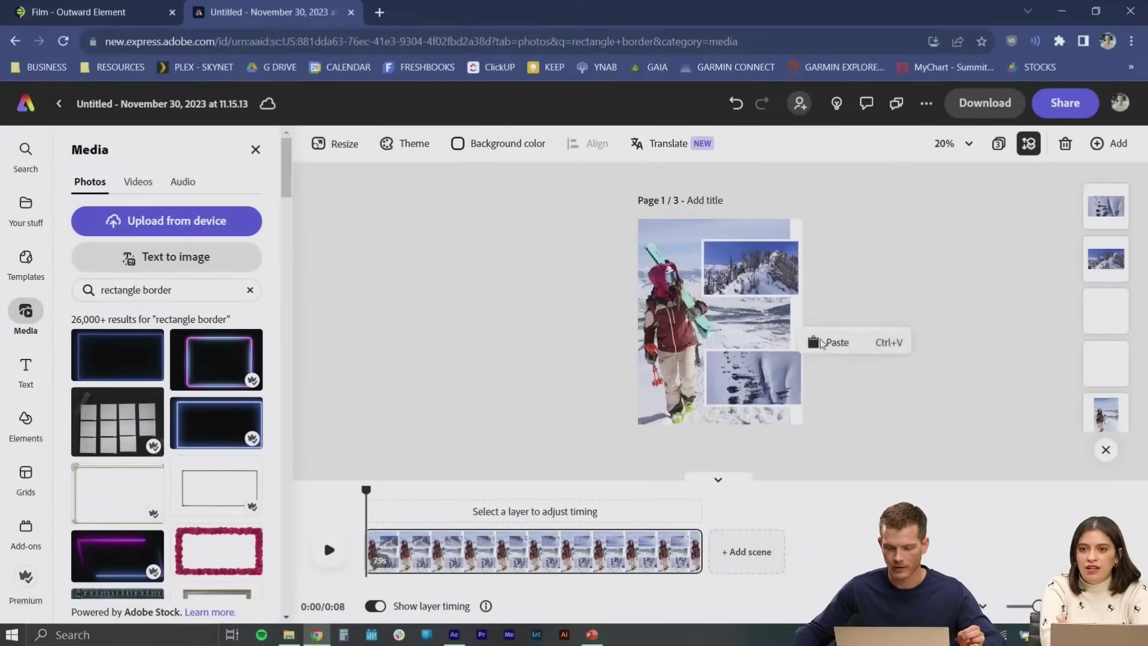
click(828, 342)
click(269, 218)
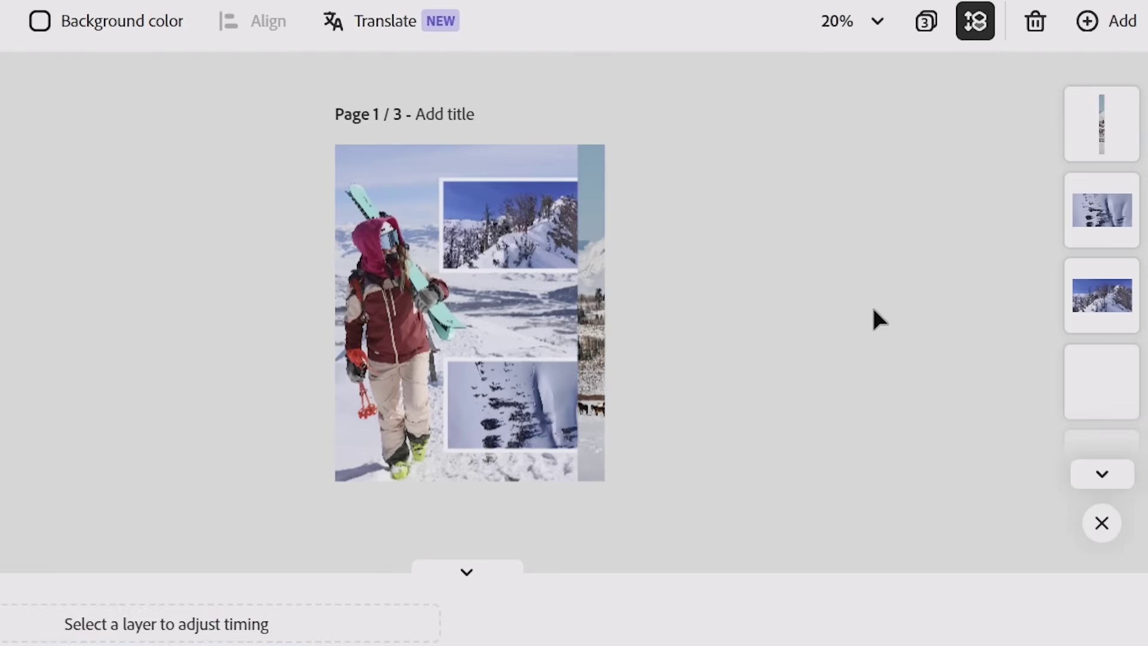
click(587, 321)
drag(1110, 131, 1127, 416)
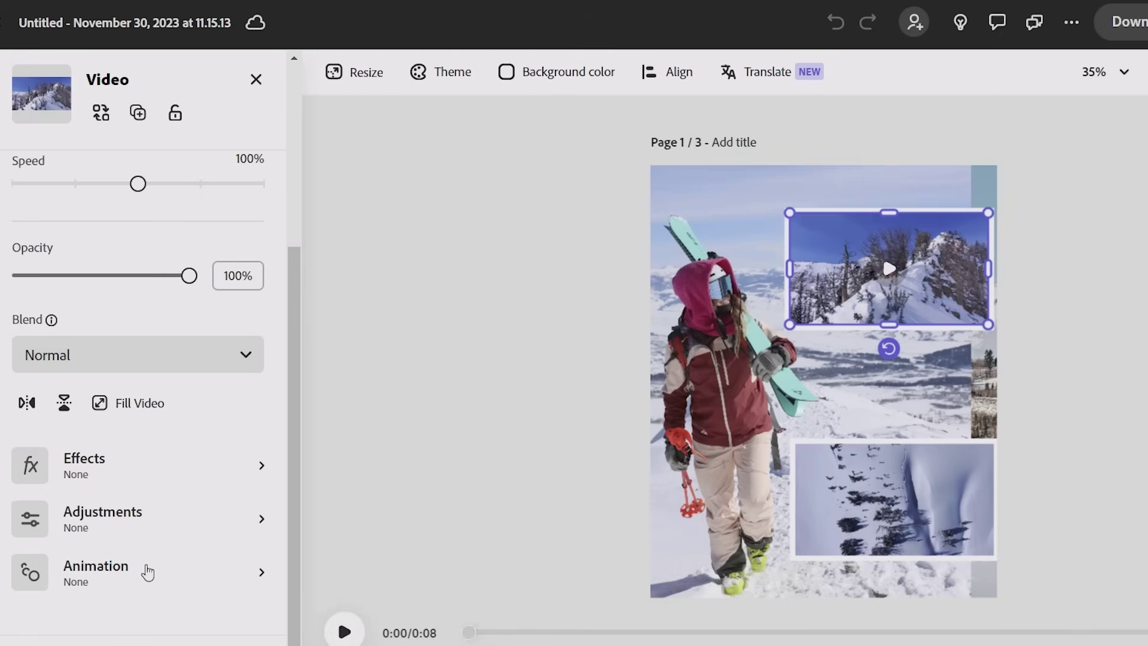
Give the ridge clip a 2.5s Drift entrance, preview it, and remove the skier photo's background
click(148, 573)
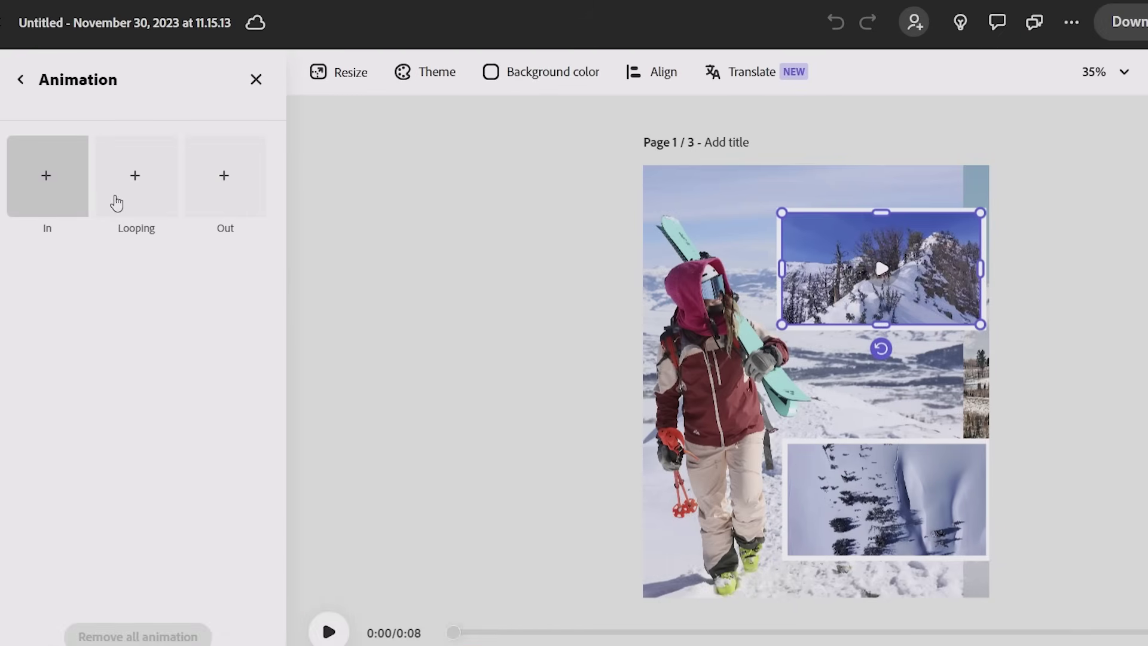
click(144, 190)
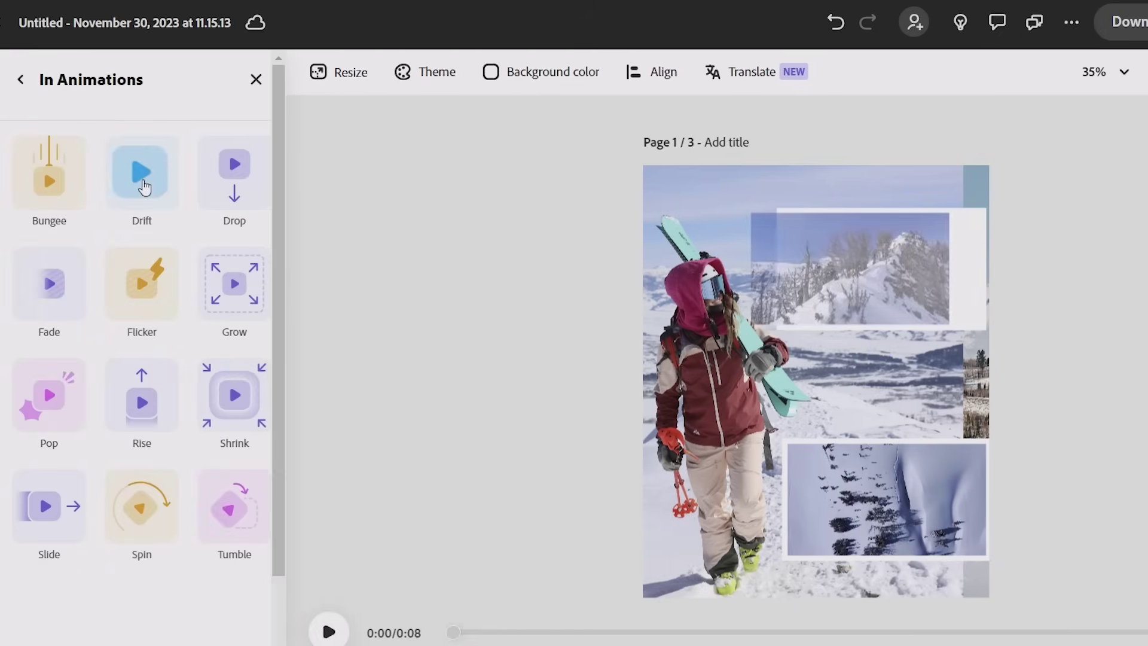
click(144, 187)
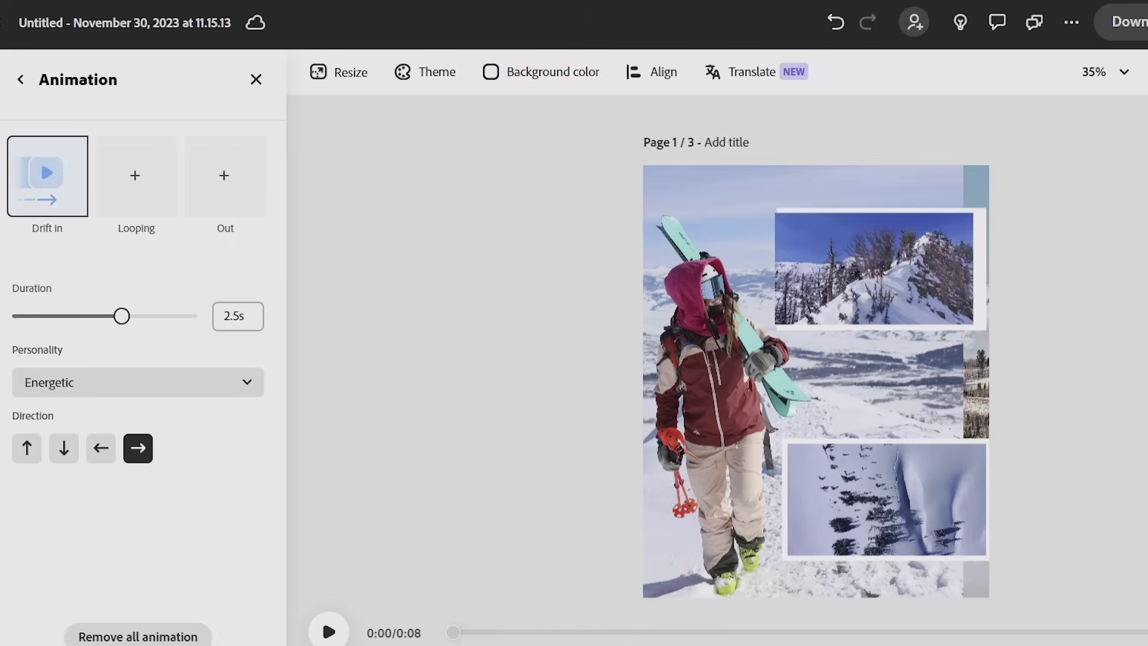
click(1147, 72)
click(1147, 214)
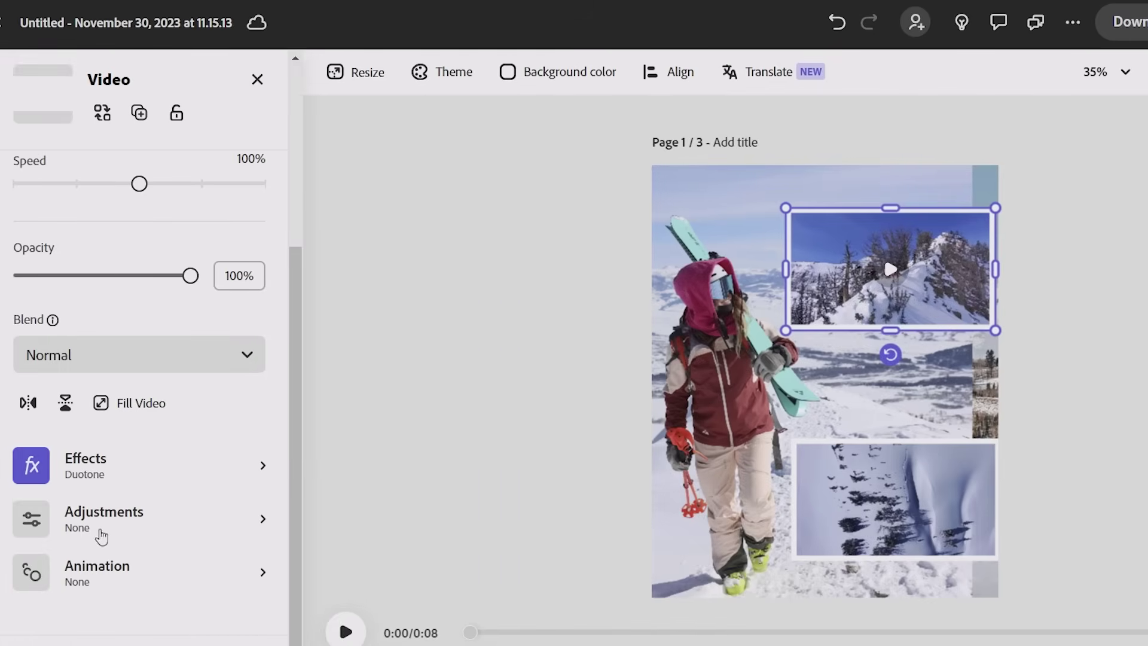
click(87, 574)
click(62, 191)
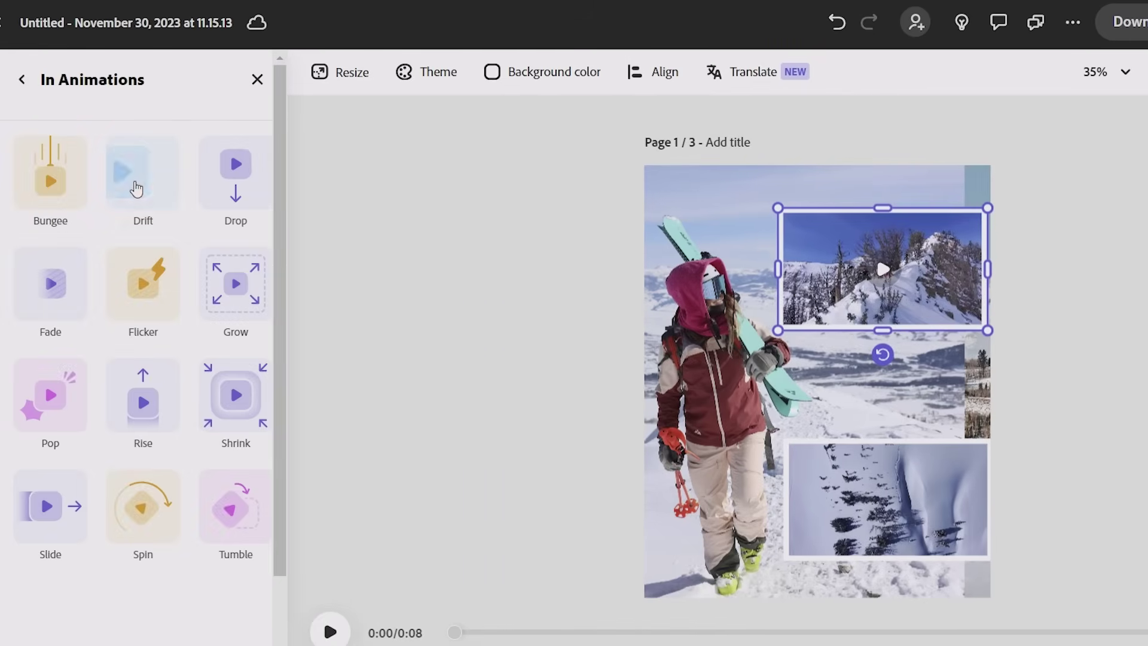
click(136, 188)
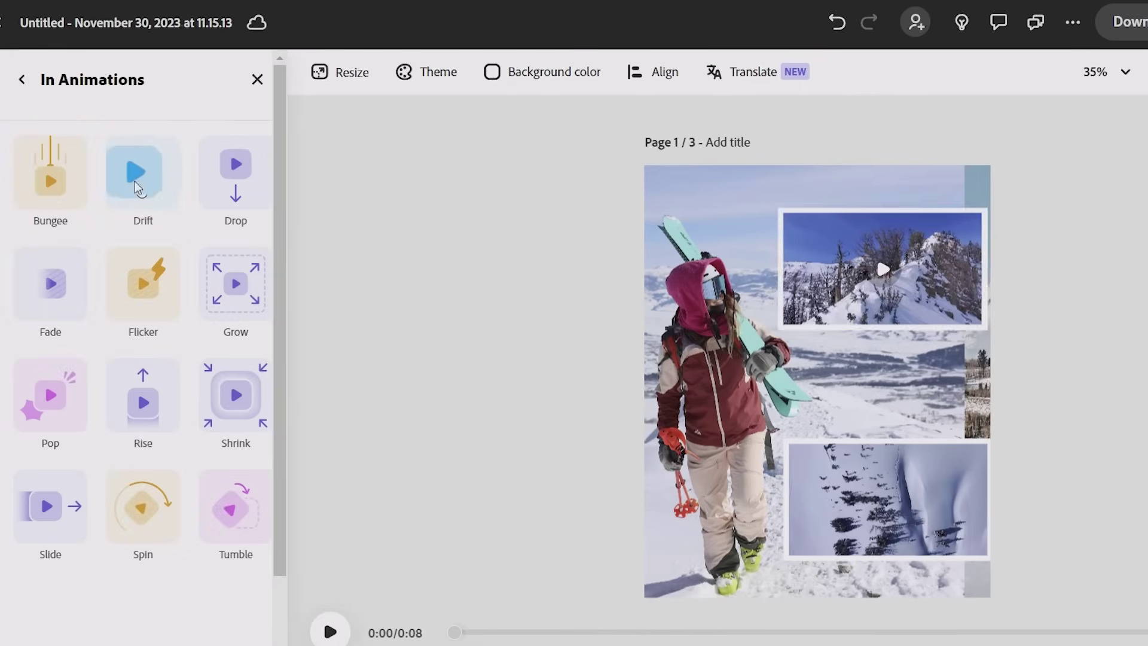
click(505, 223)
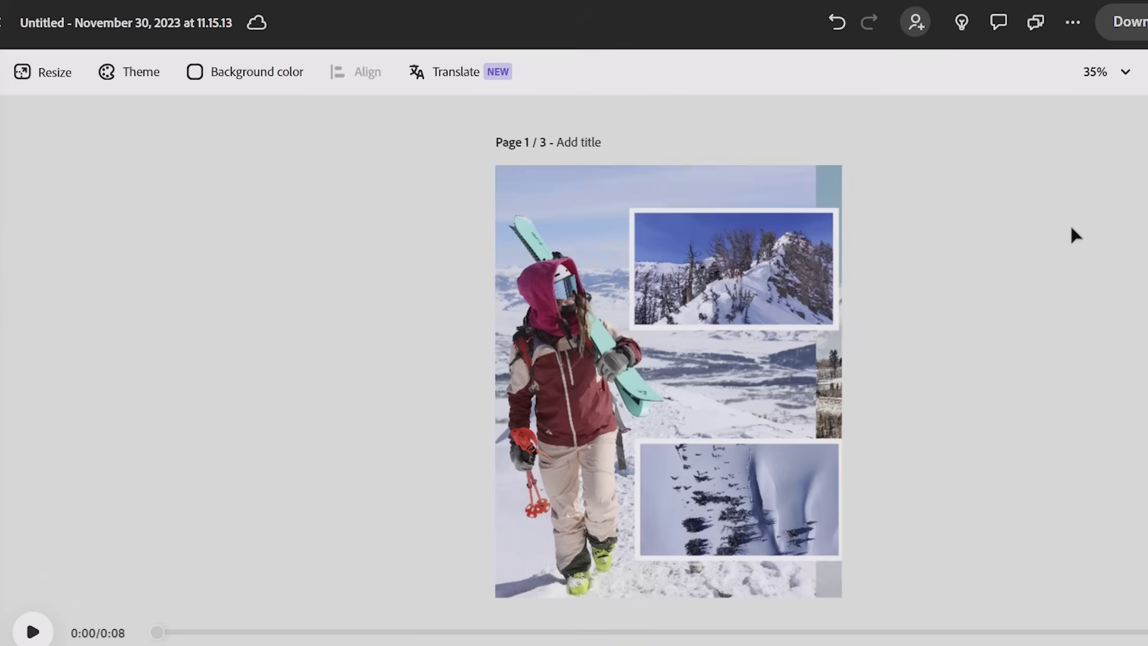
click(32, 632)
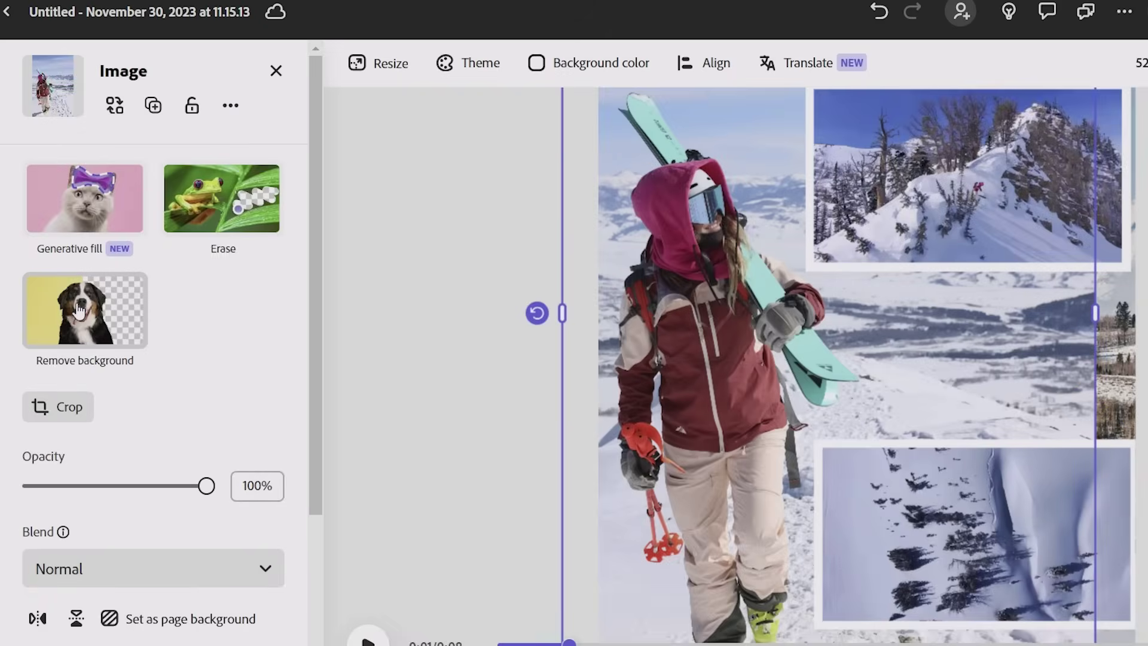
click(75, 308)
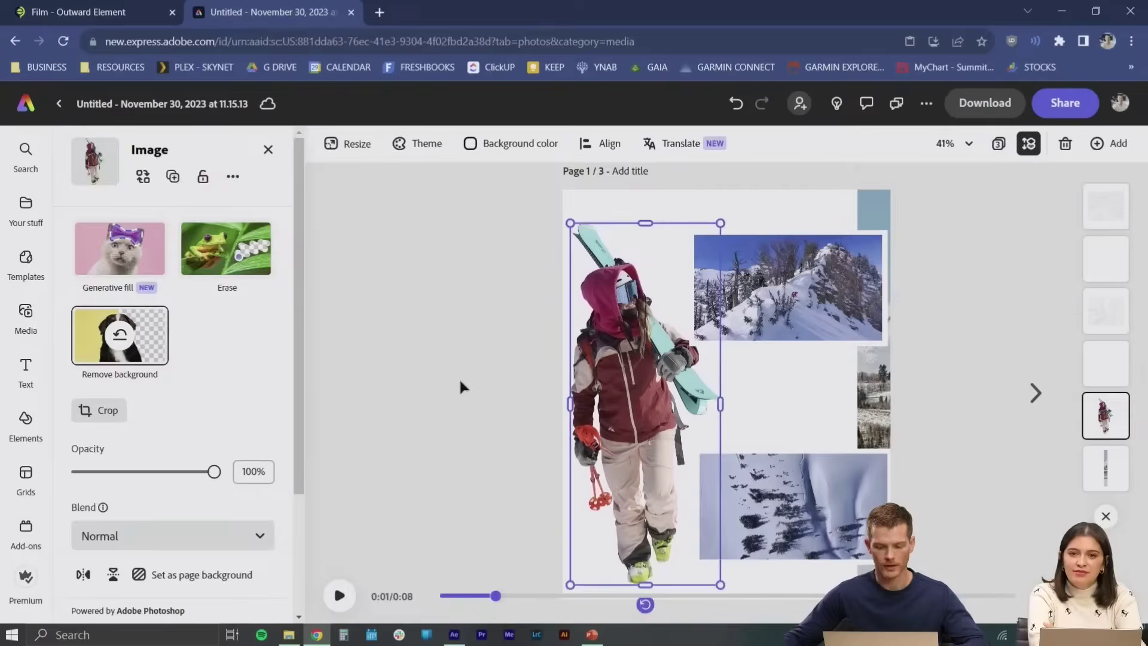
Upload the drone mountains photo behind the skier and set Contrast 61, Saturation -100
click(503, 375)
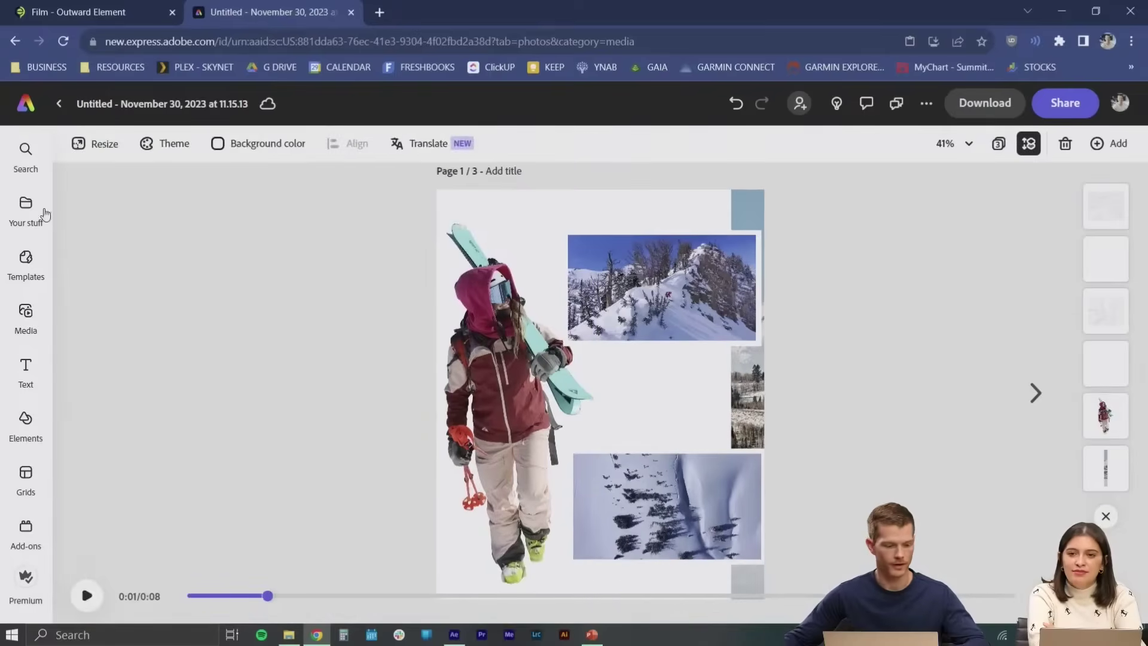
click(26, 312)
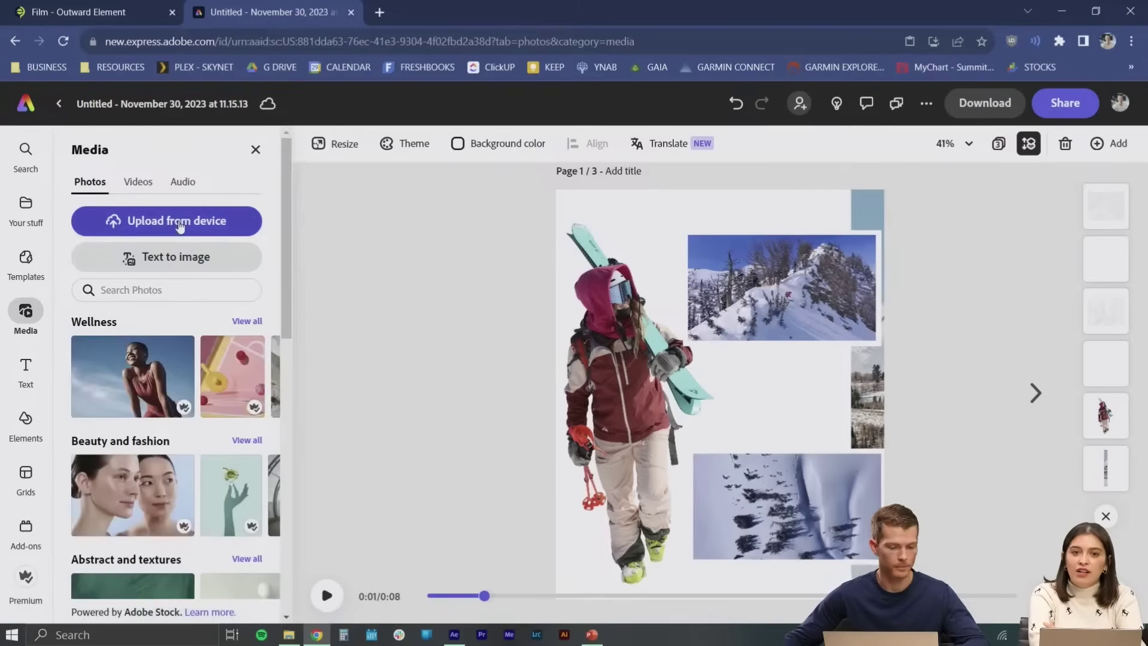
click(177, 222)
click(681, 472)
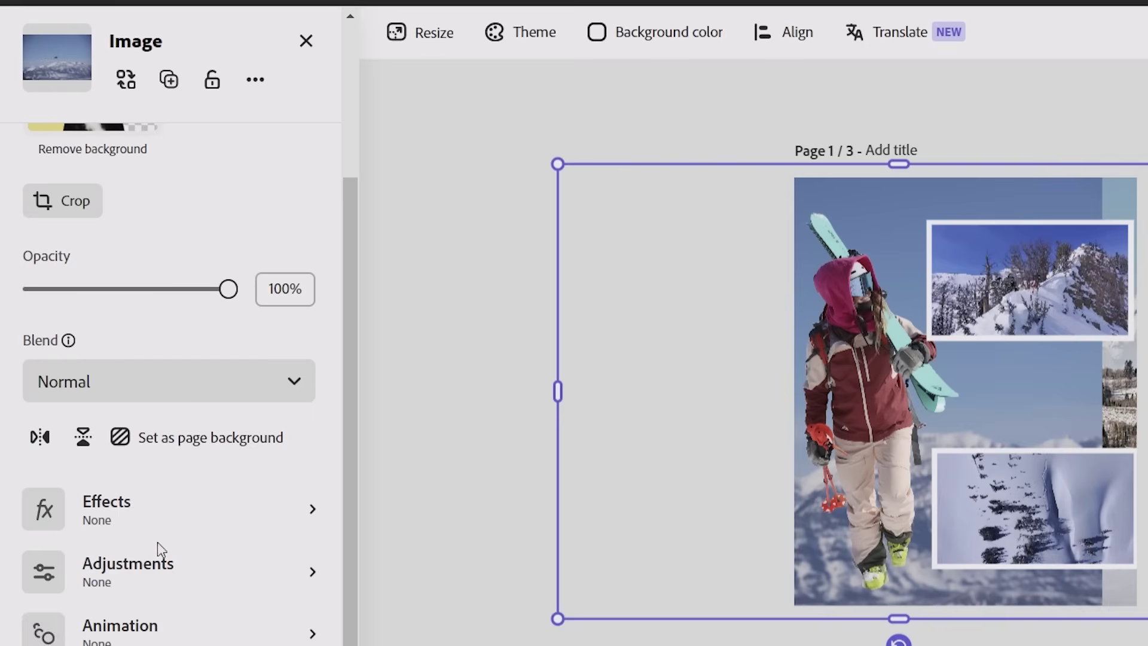
click(154, 574)
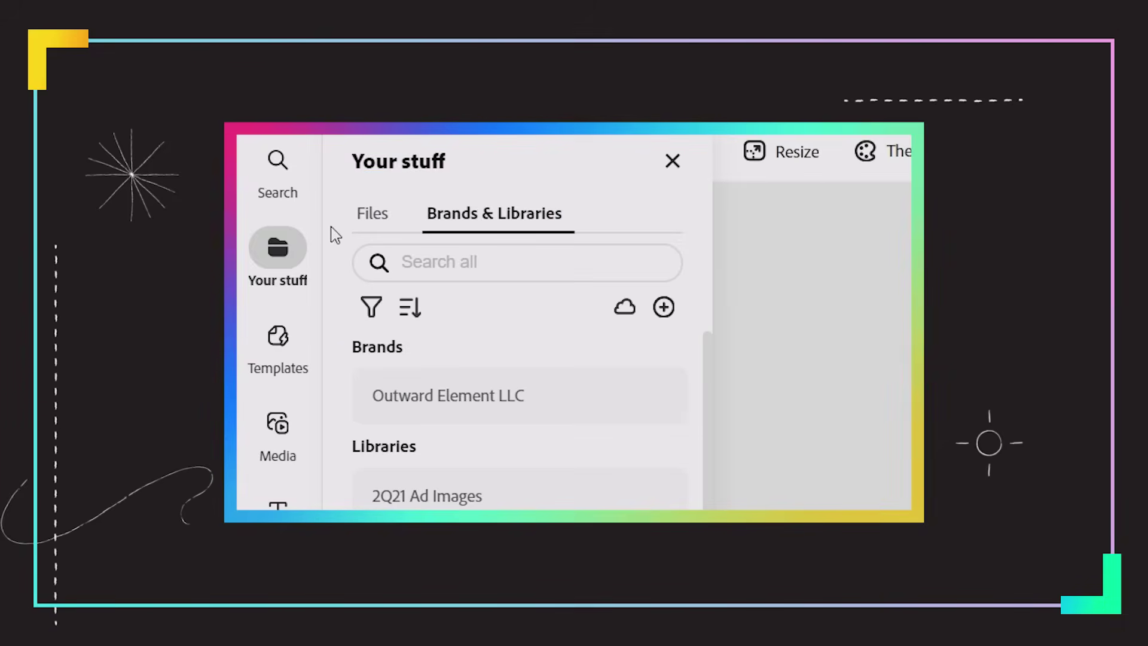
Open the Outward Element LLC brand logos to place a logo on the page
click(514, 410)
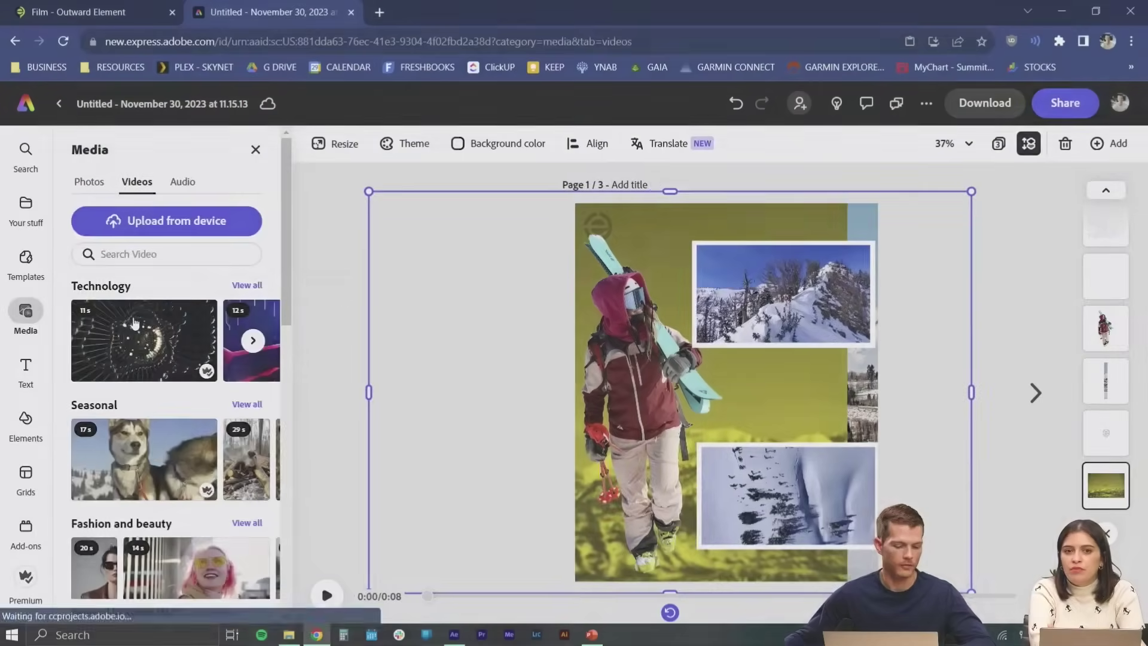
Add the chevron arrow graphic from the design elements to the page
click(27, 420)
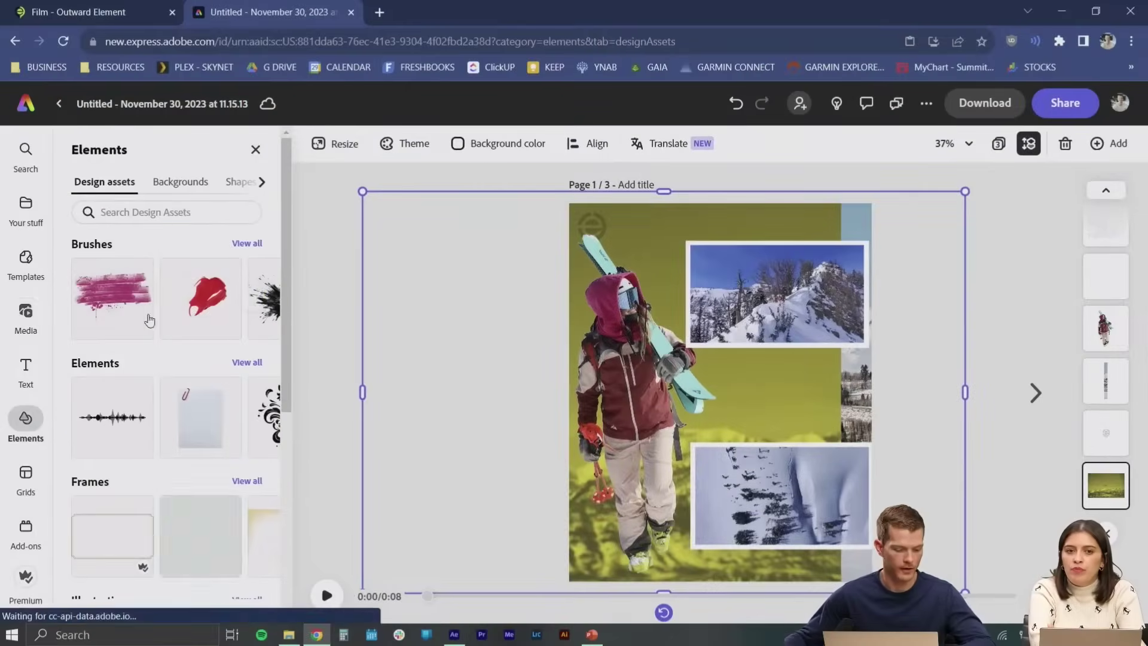
click(189, 184)
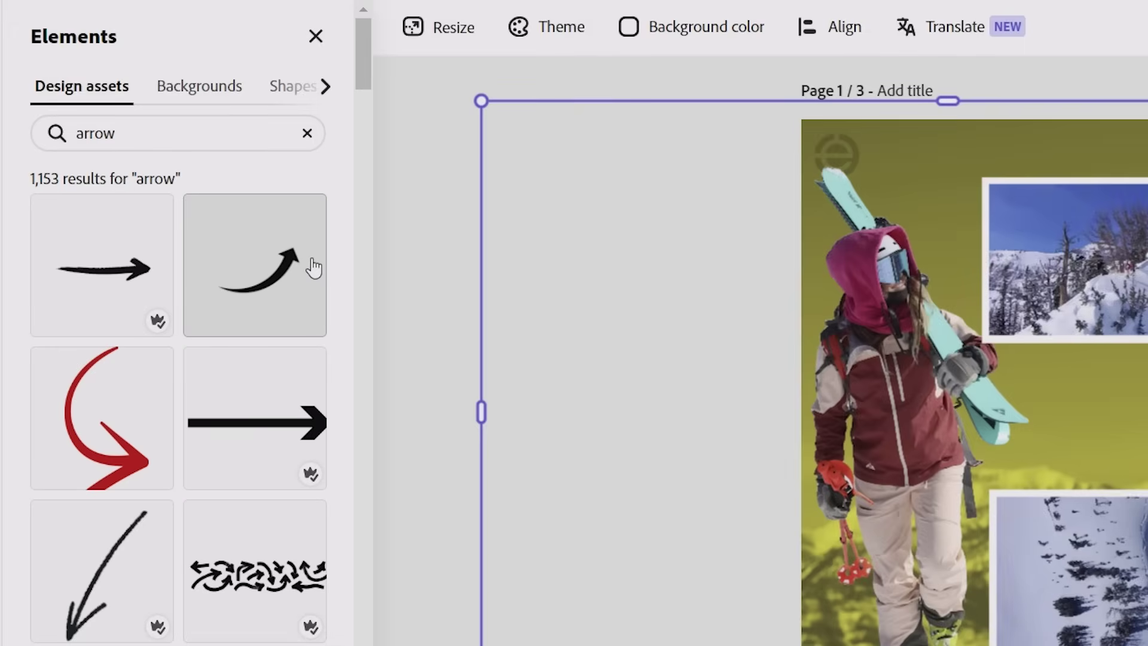
scroll(232, 419, down, 3)
scroll(278, 508, down, 3)
click(293, 505)
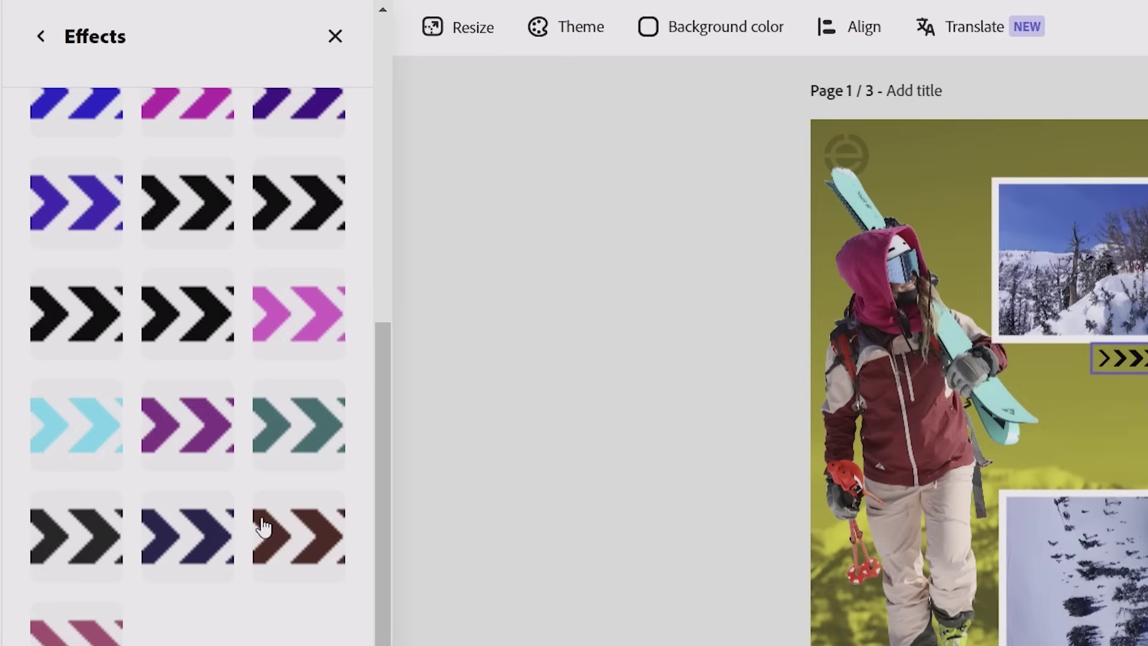
Apply a custom duotone to the chevron with the lime brand swatch as its shadow colour
scroll(256, 520, up, 10)
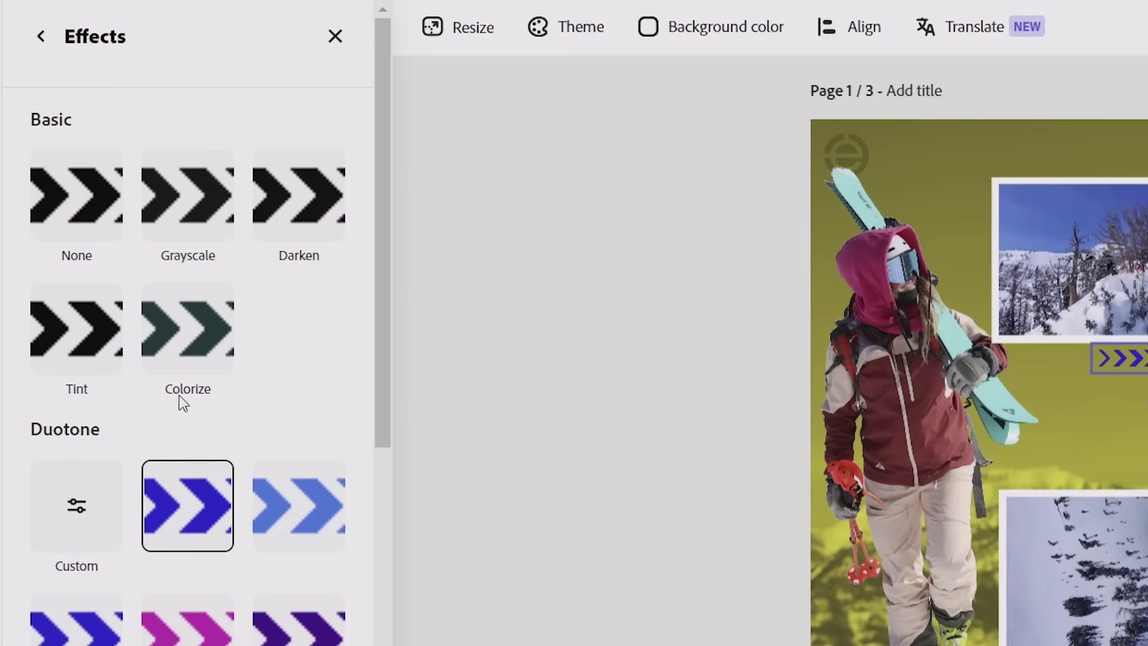
click(78, 507)
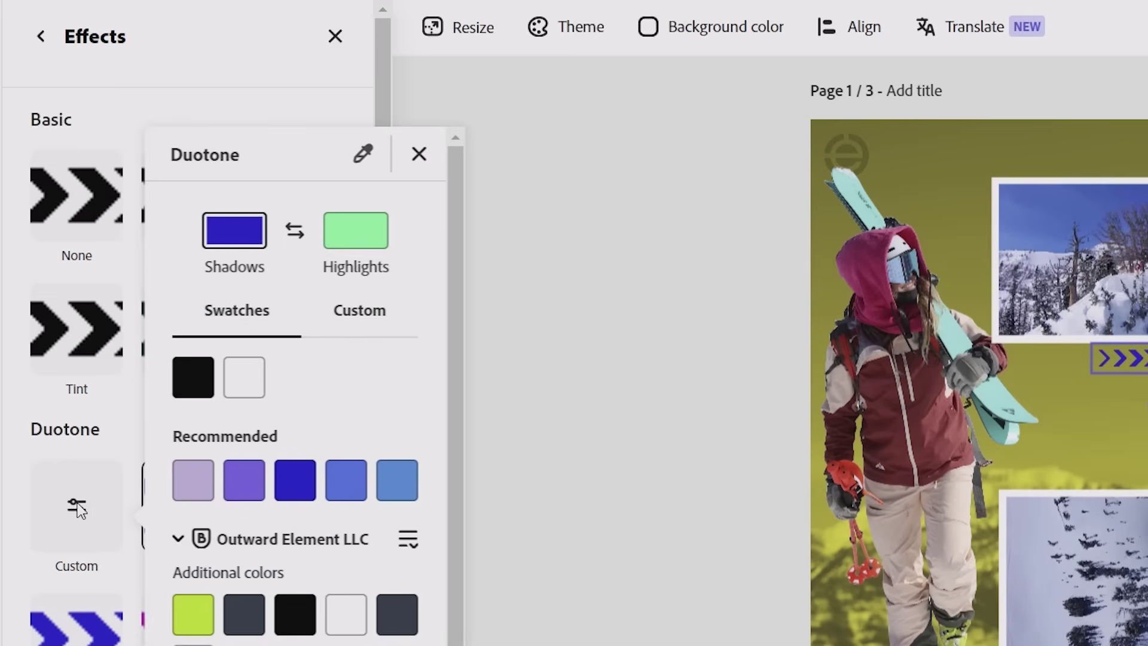
click(194, 616)
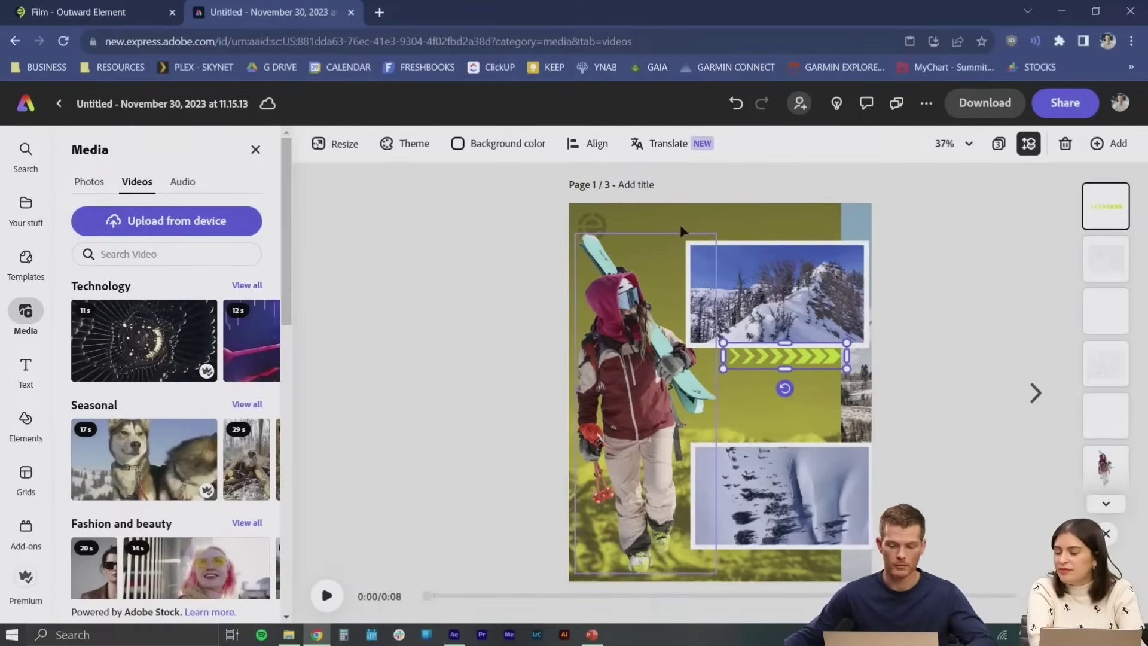
Search the stock photos for 'mountains'
click(82, 187)
click(144, 292)
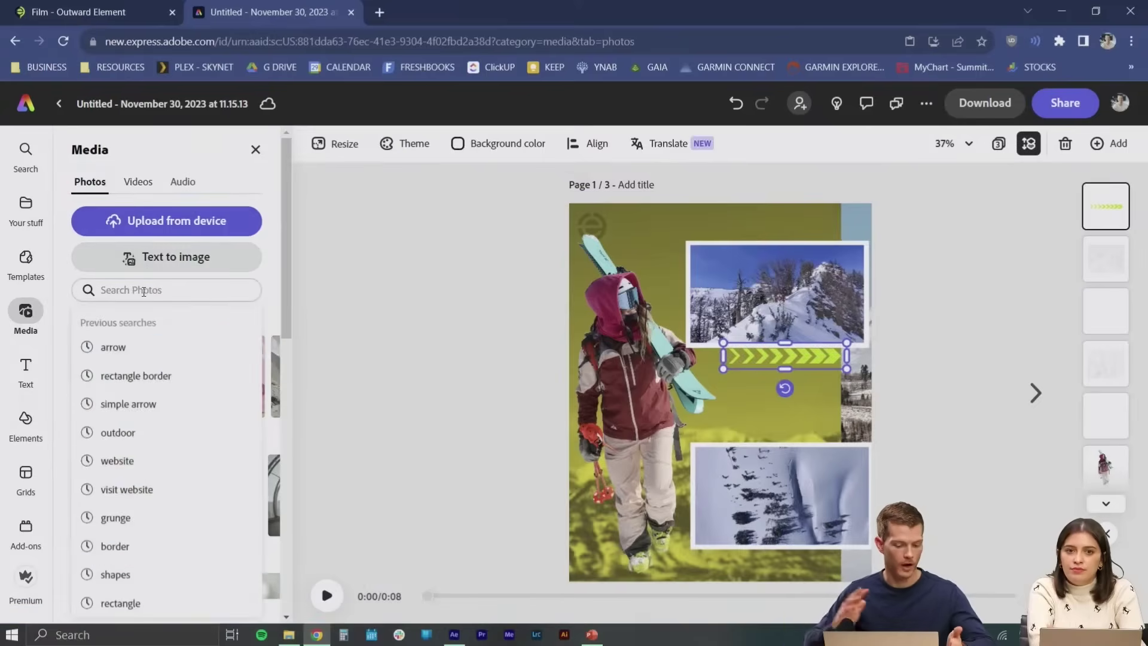
text(mountains)
key(Return)
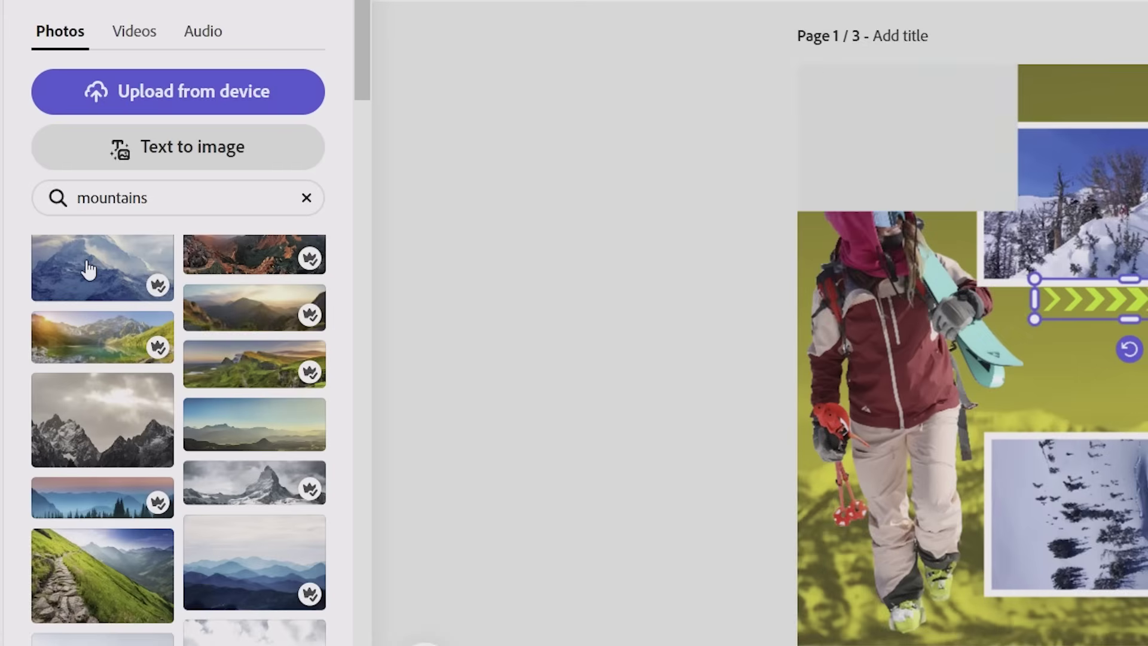
Add the grey mountain photo and enlarge it to cover most of the page
click(103, 449)
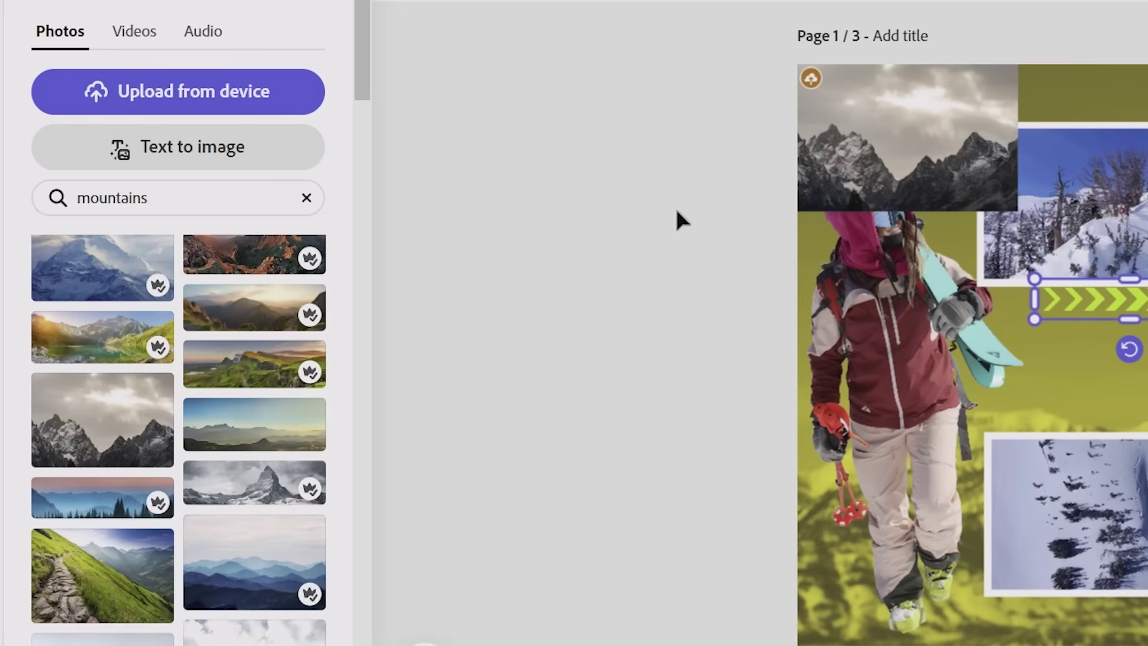
click(891, 159)
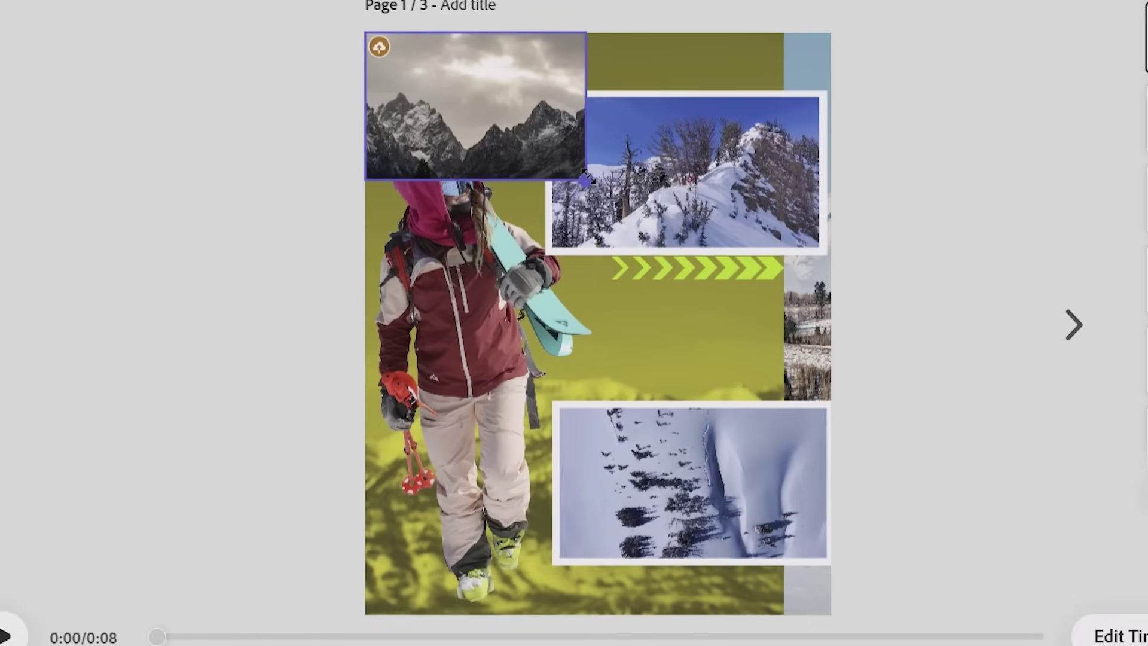
drag(586, 178, 799, 321)
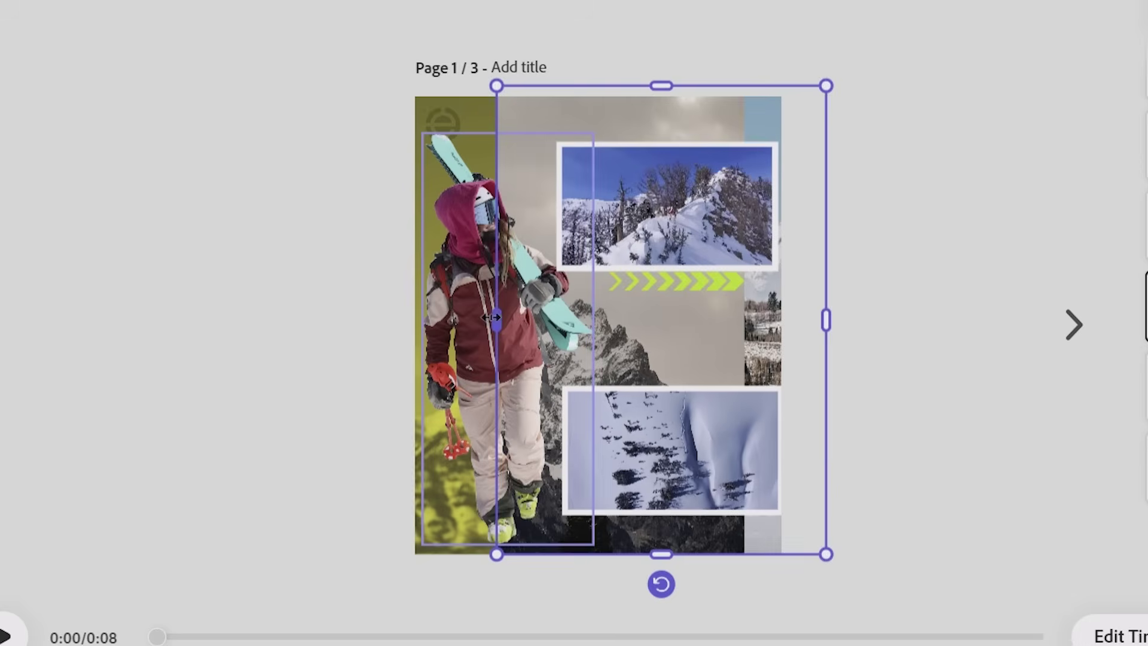